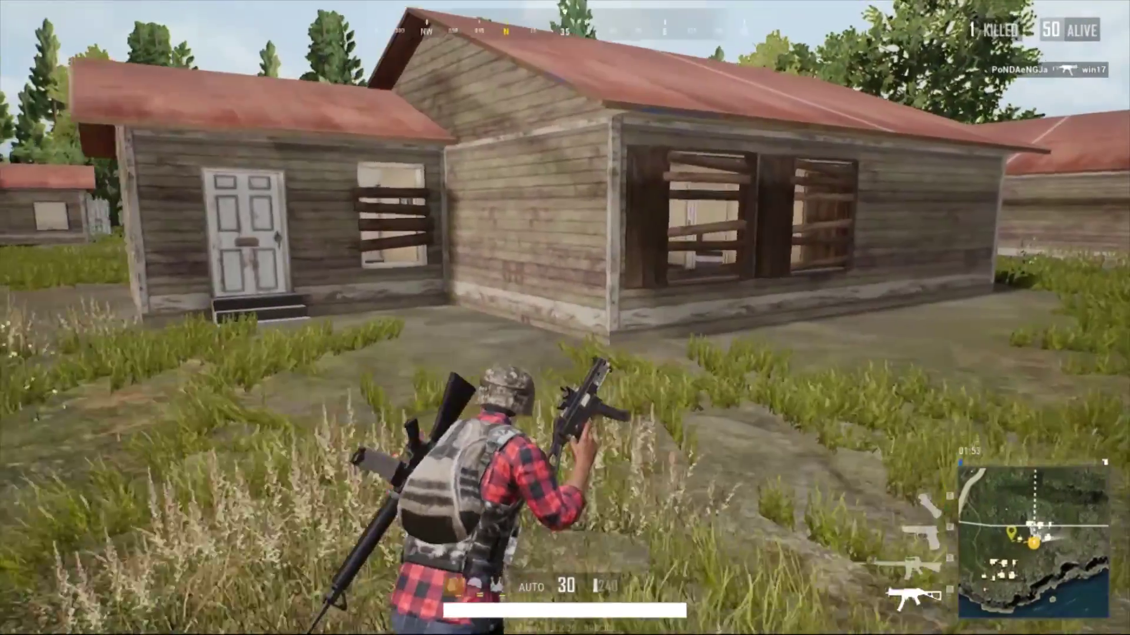
pyautogui.press('d')
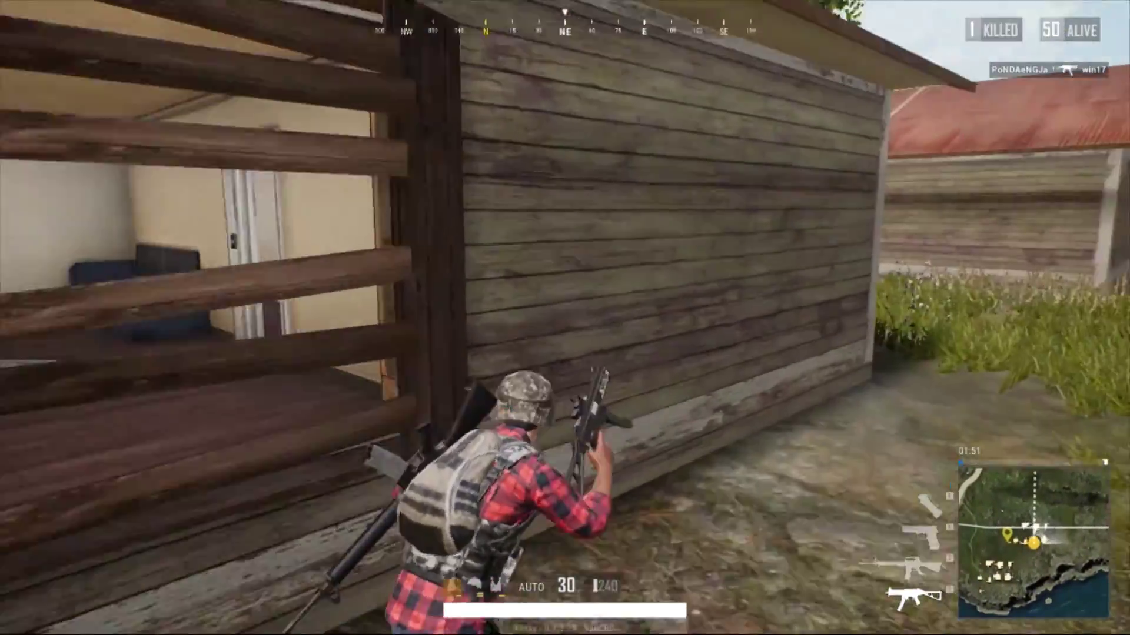
pyautogui.press('d')
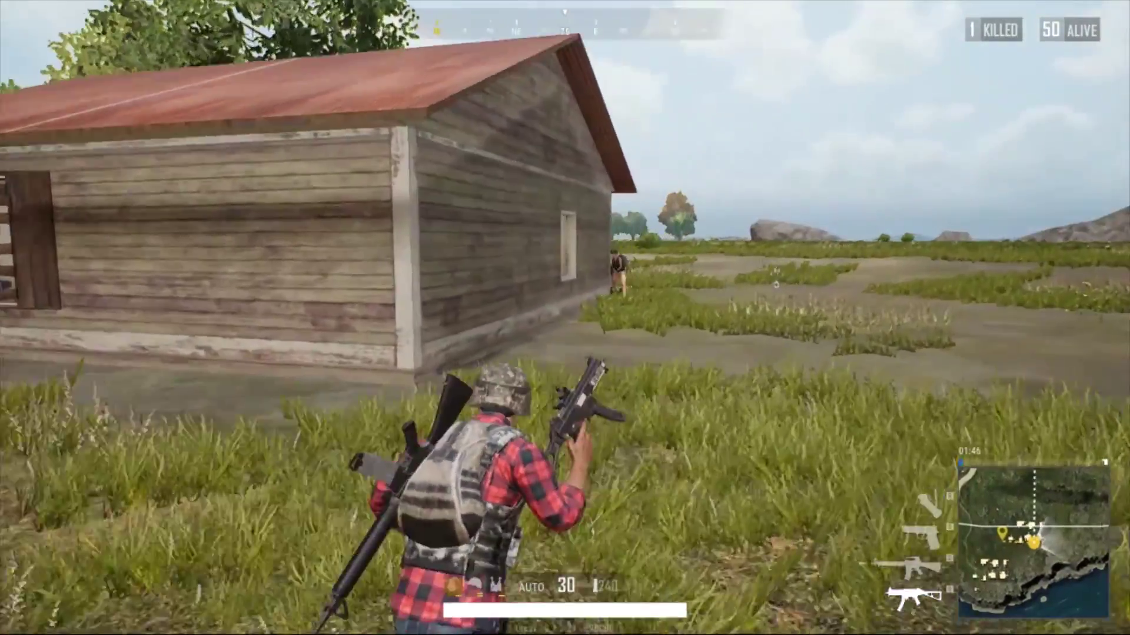
pyautogui.rightClick(565, 318)
pyautogui.click(565, 318)
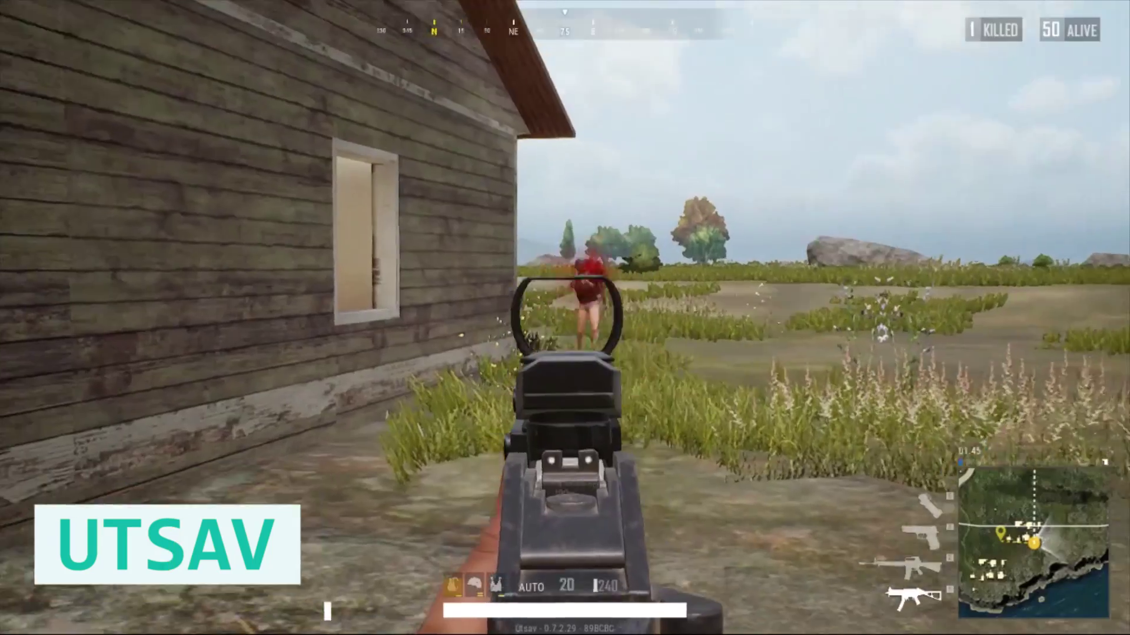
pyautogui.click(565, 317)
pyautogui.rightClick(565, 318)
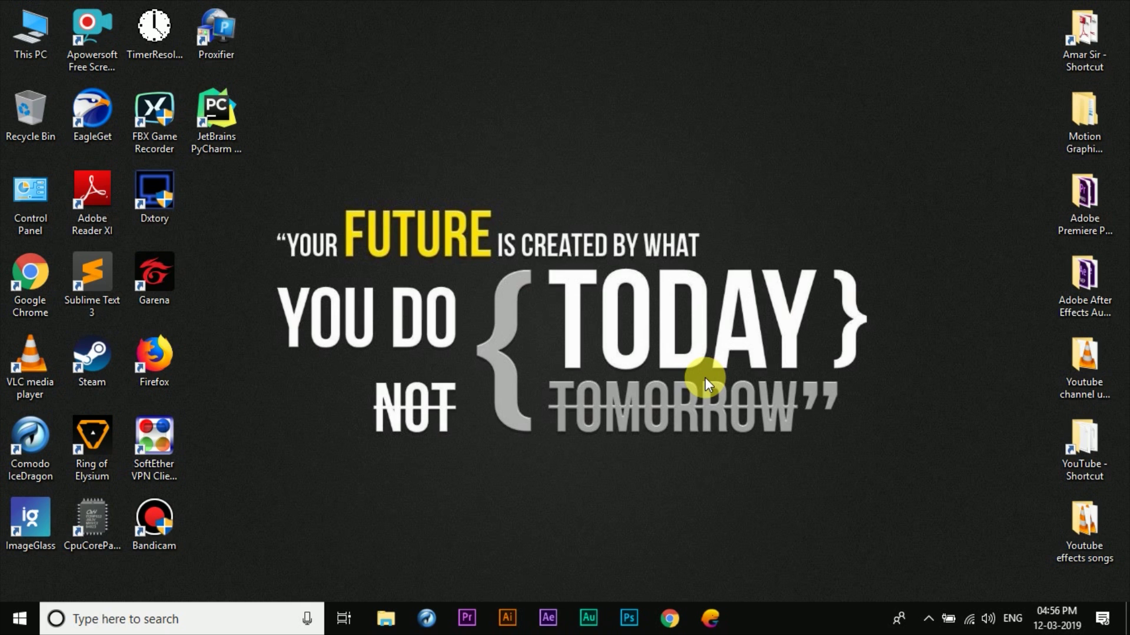
# Launch Garena, log in with the remembered account and decline the offer to change the password
pyautogui.click(169, 288)
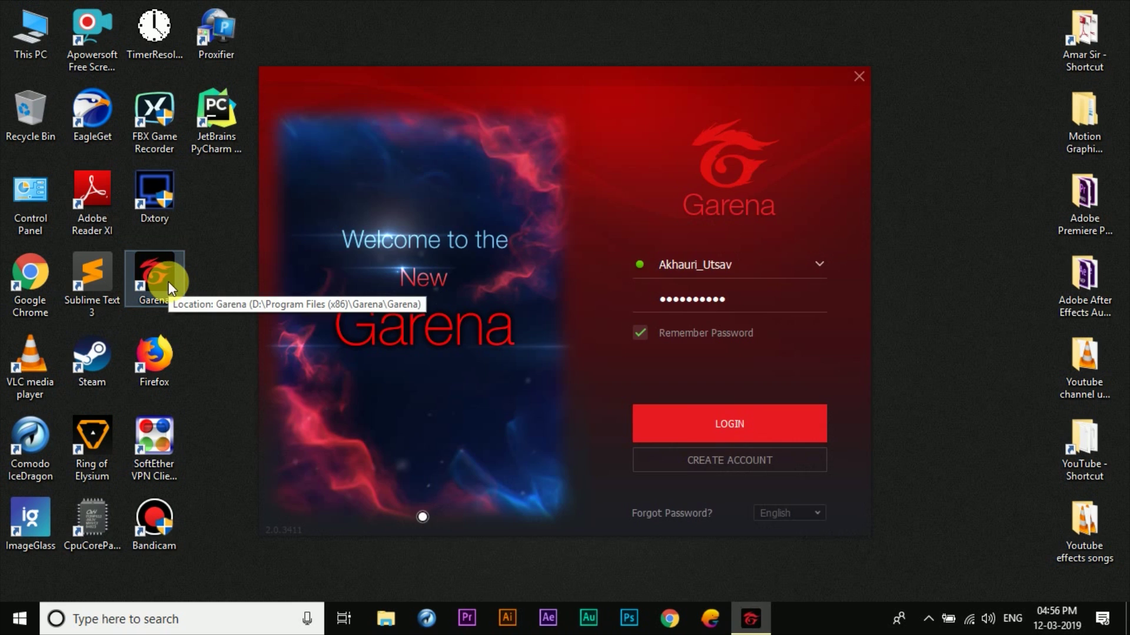
pyautogui.click(729, 422)
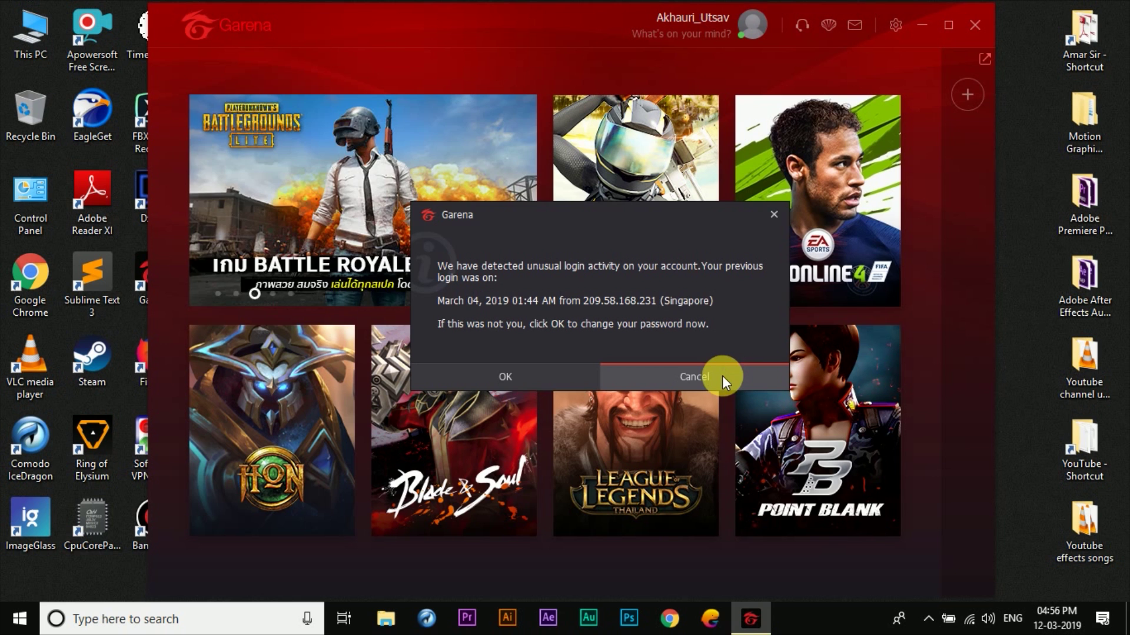
pyautogui.click(723, 375)
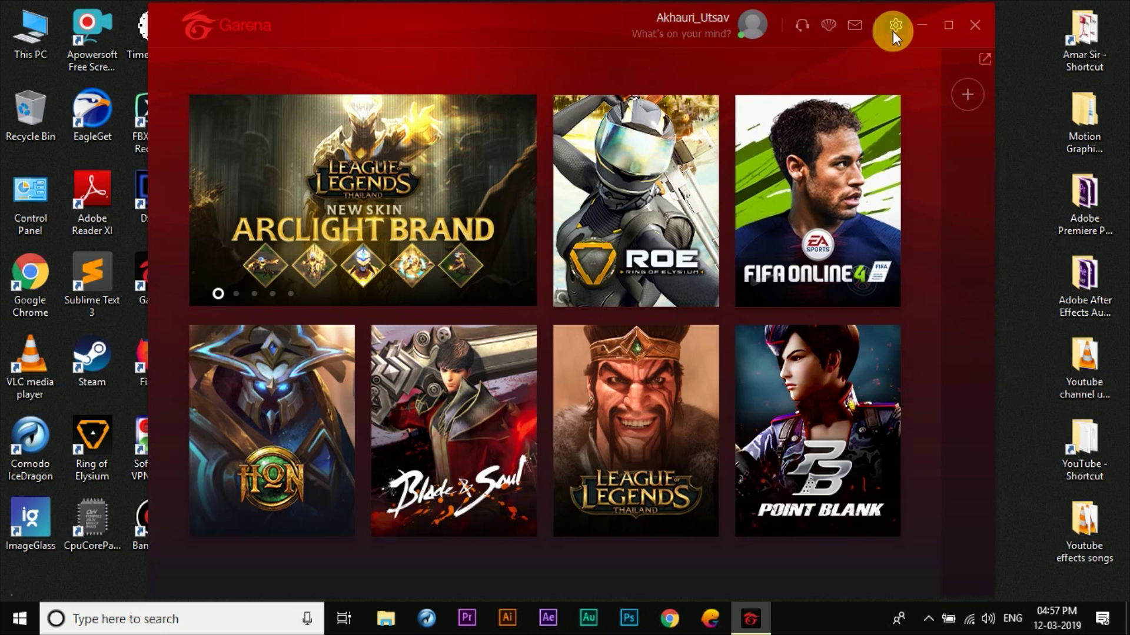
# Set the Garena region to Thailand in the general settings and save
pyautogui.click(892, 31)
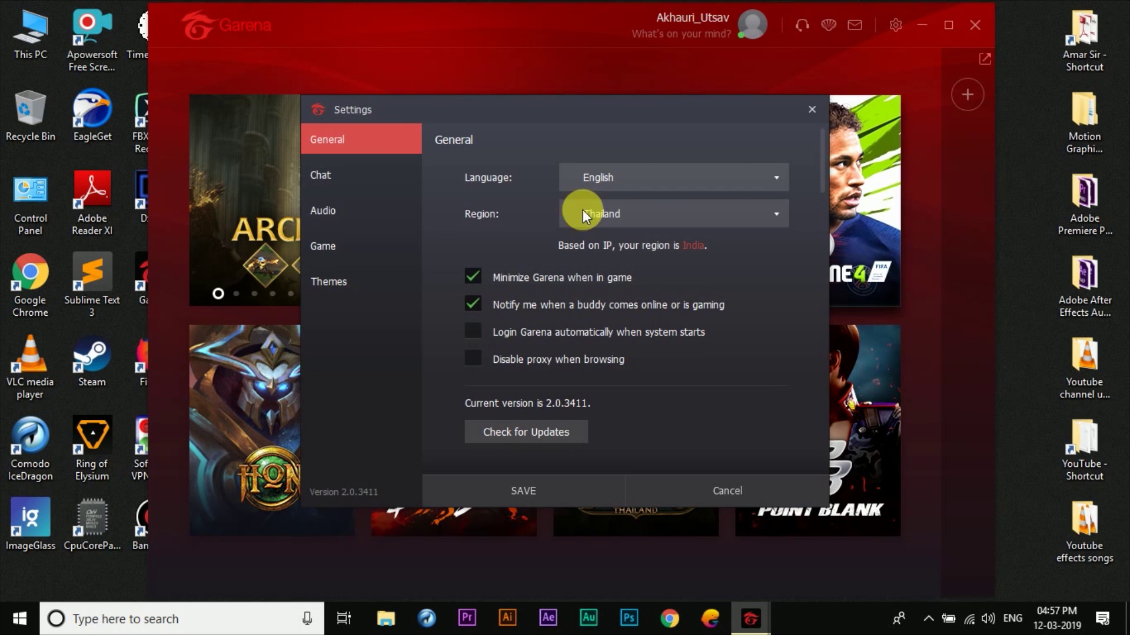
pyautogui.click(605, 219)
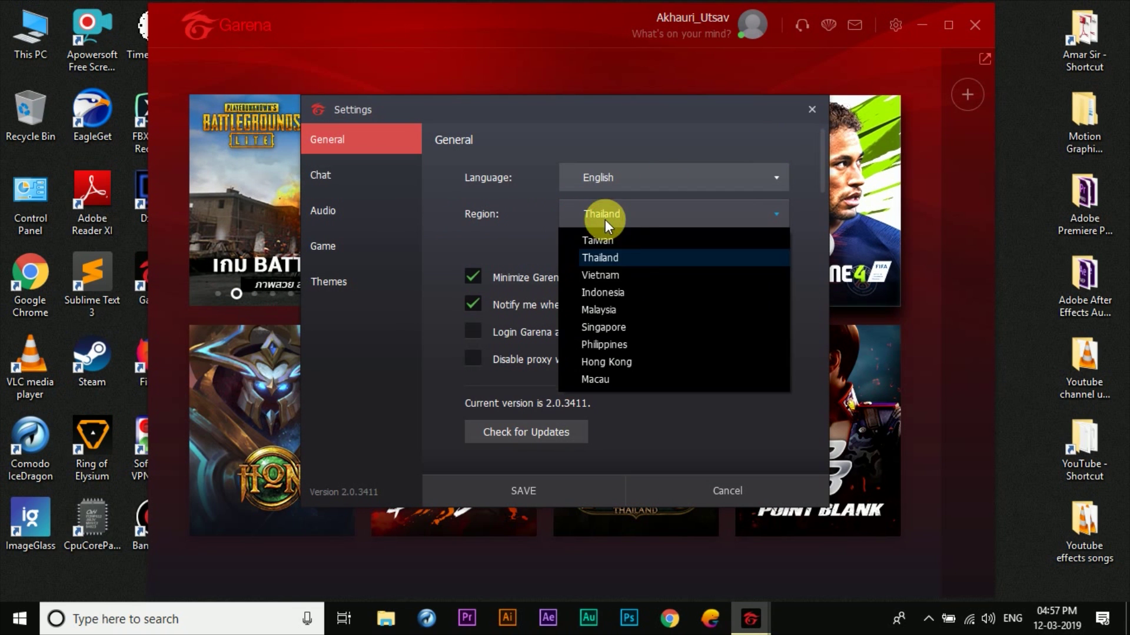
pyautogui.click(637, 257)
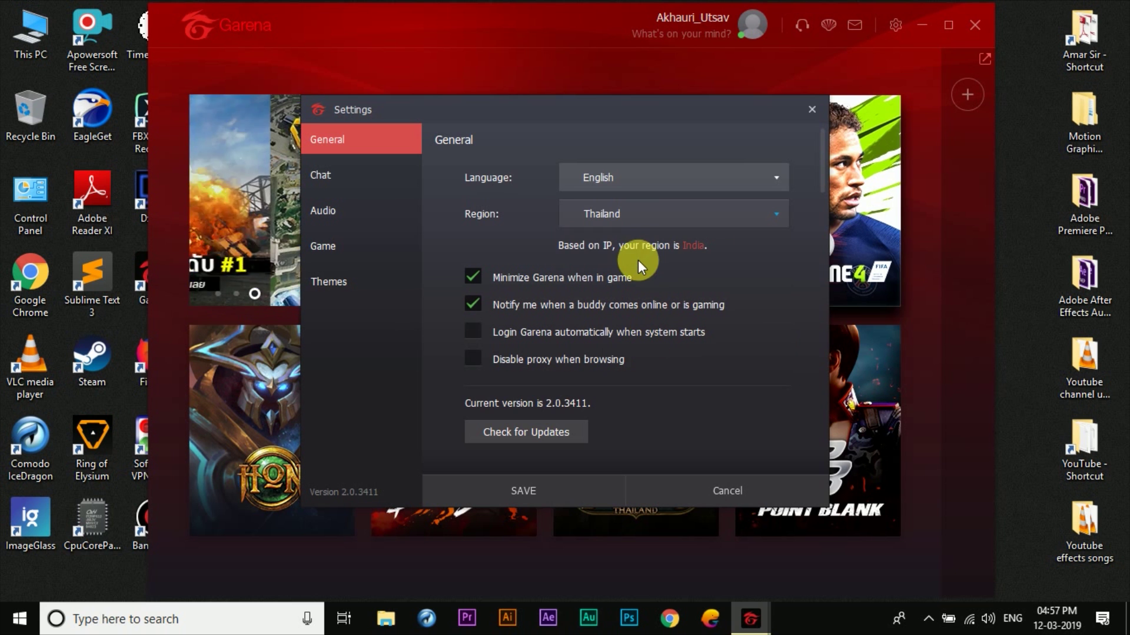
pyautogui.click(565, 493)
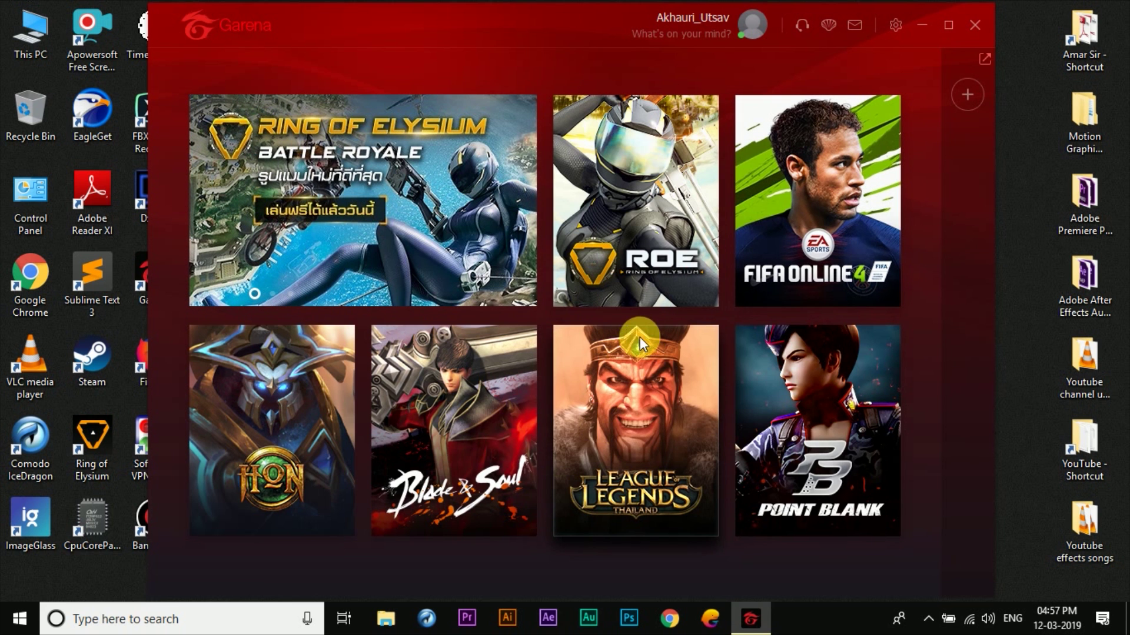
# Close the Garena window, exit its background process completely and check that it is no longer running
pyautogui.click(972, 26)
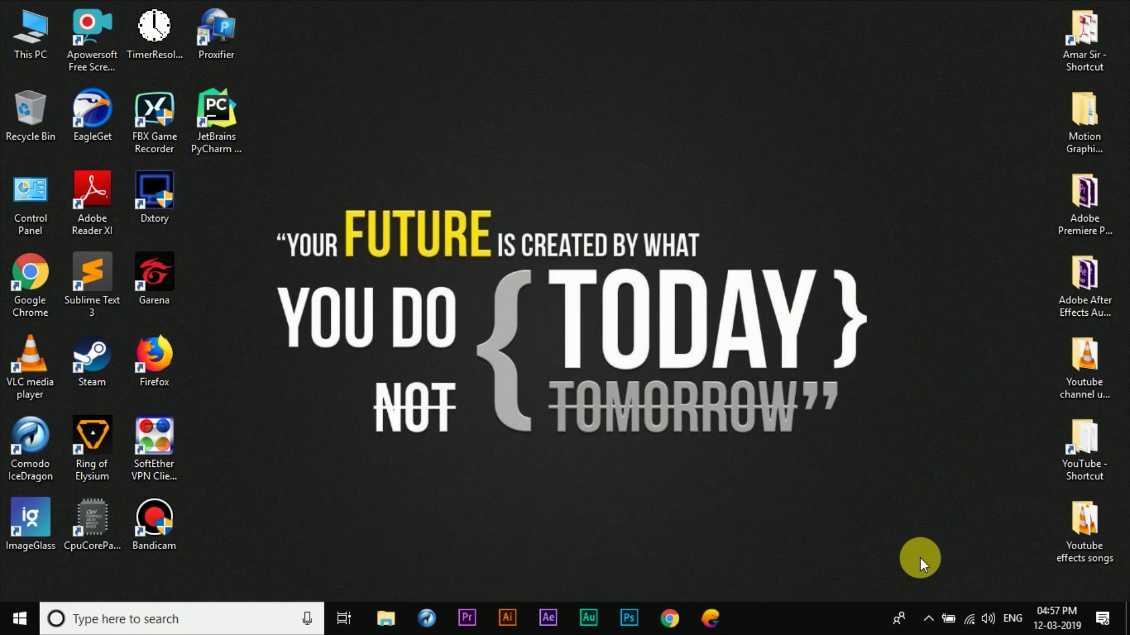
pyautogui.click(928, 618)
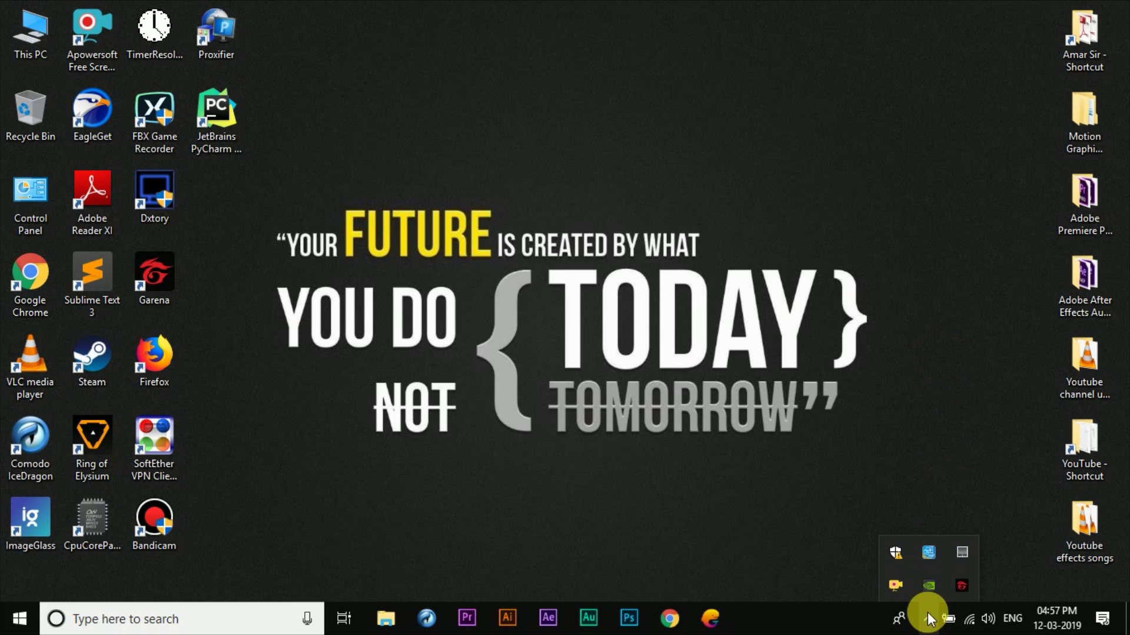
pyautogui.rightClick(960, 585)
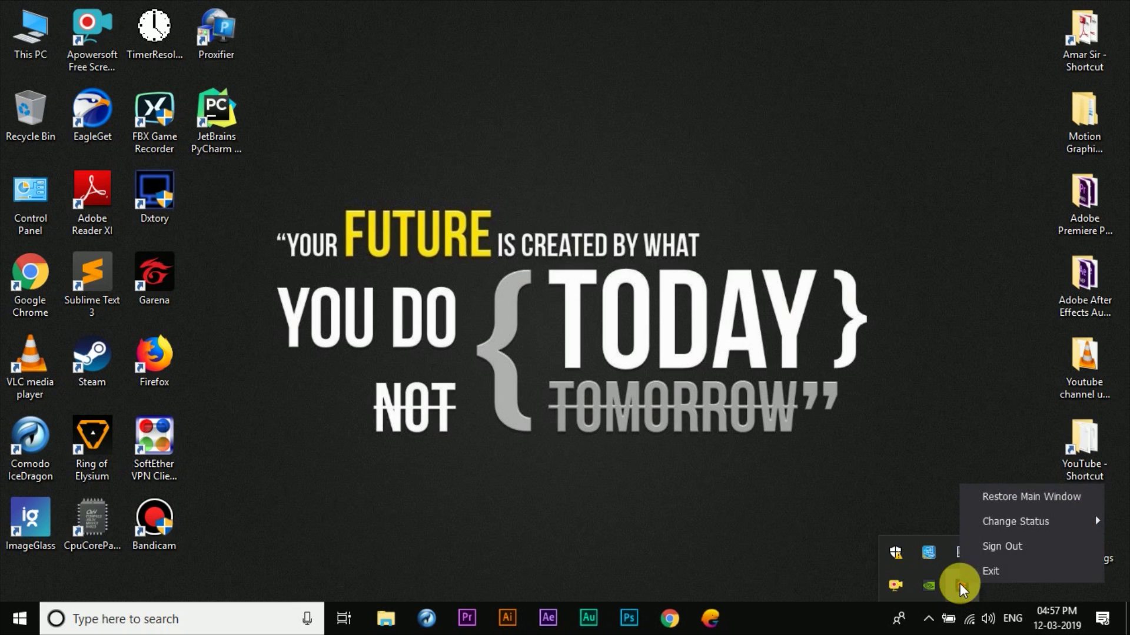
pyautogui.click(1000, 571)
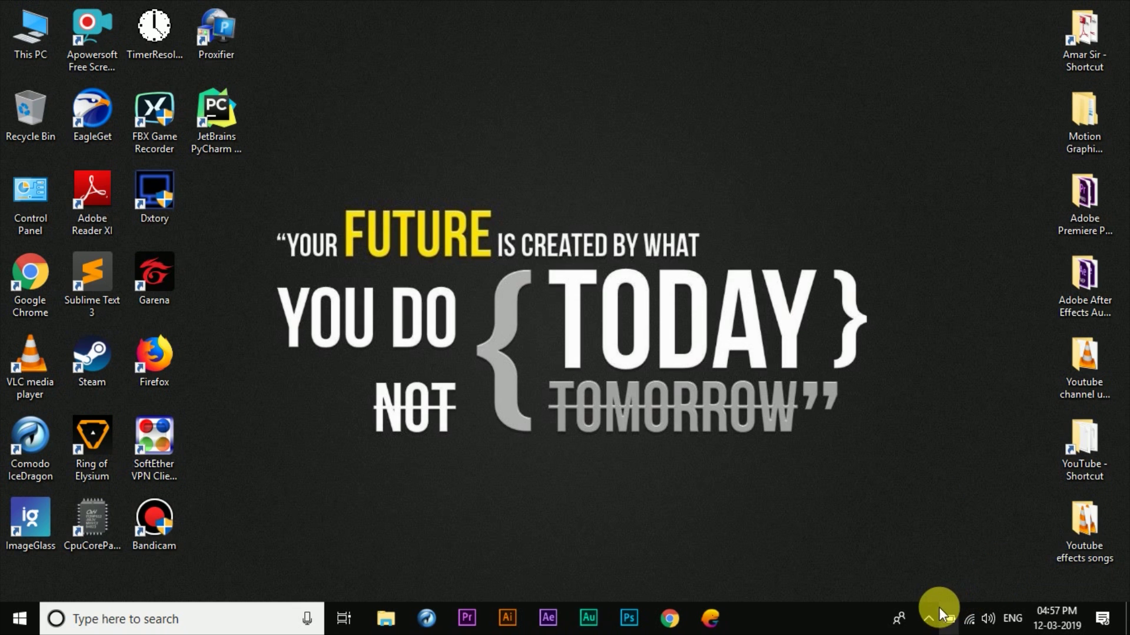
pyautogui.click(929, 620)
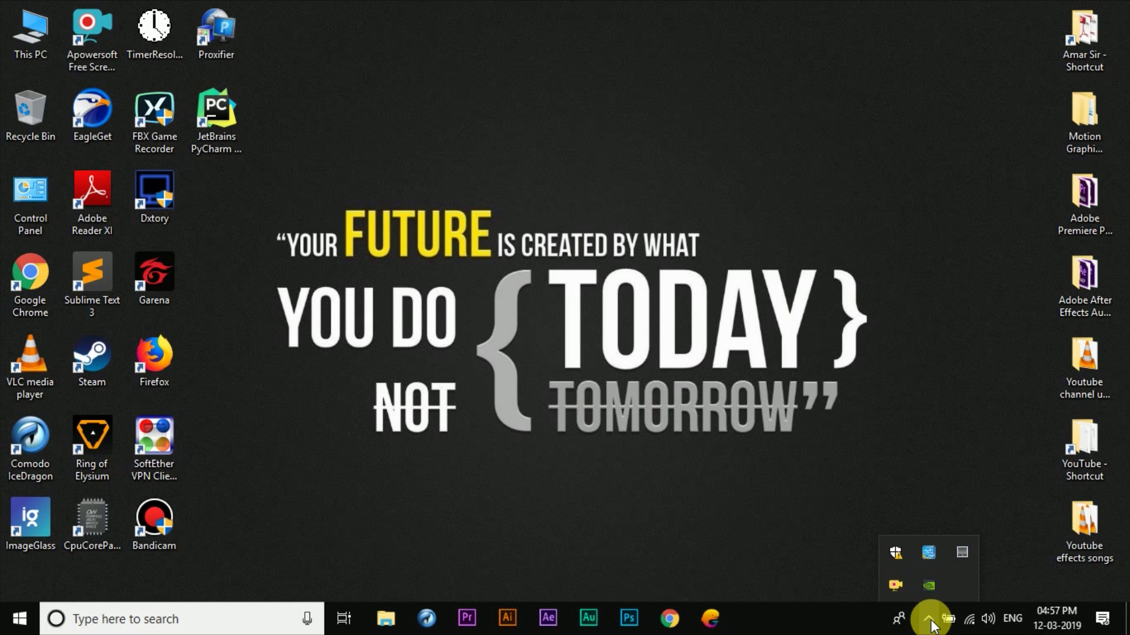
pyautogui.click(930, 621)
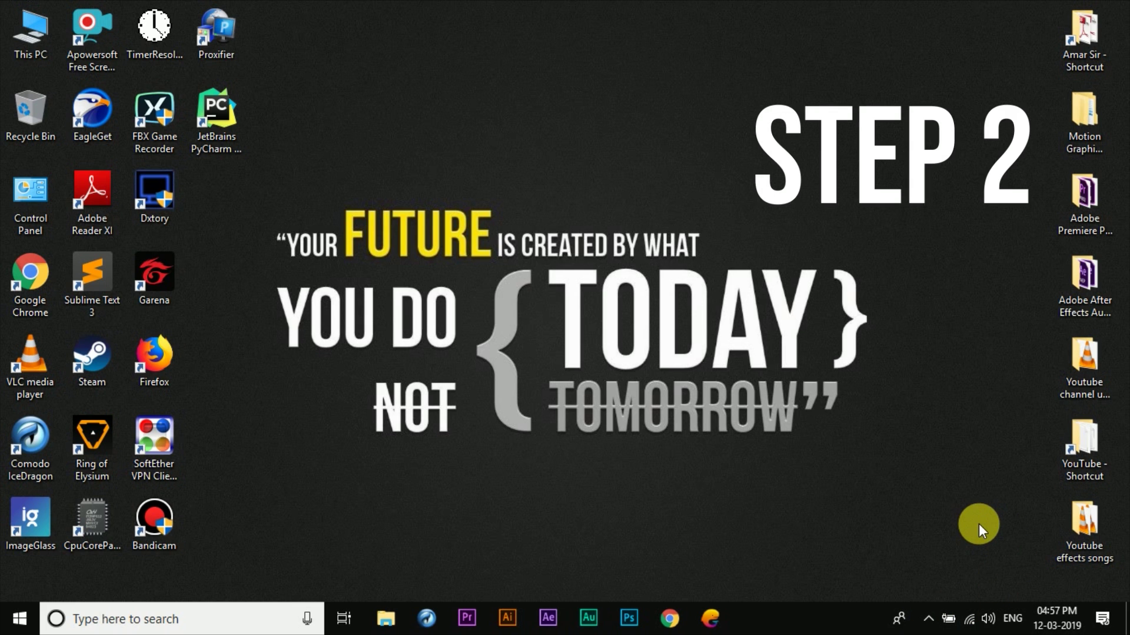
# Set the Windows time zone to (UTC+07:00) Bangkok, Hanoi, Jakarta in the date and time settings, then close Settings
pyautogui.rightClick(1041, 618)
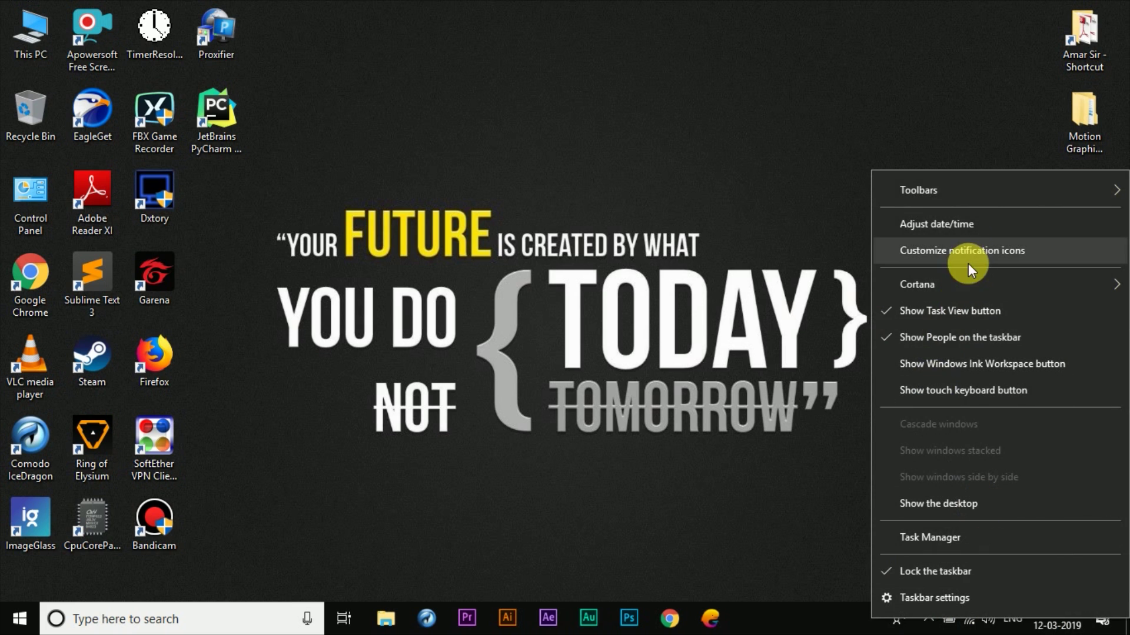
pyautogui.click(973, 232)
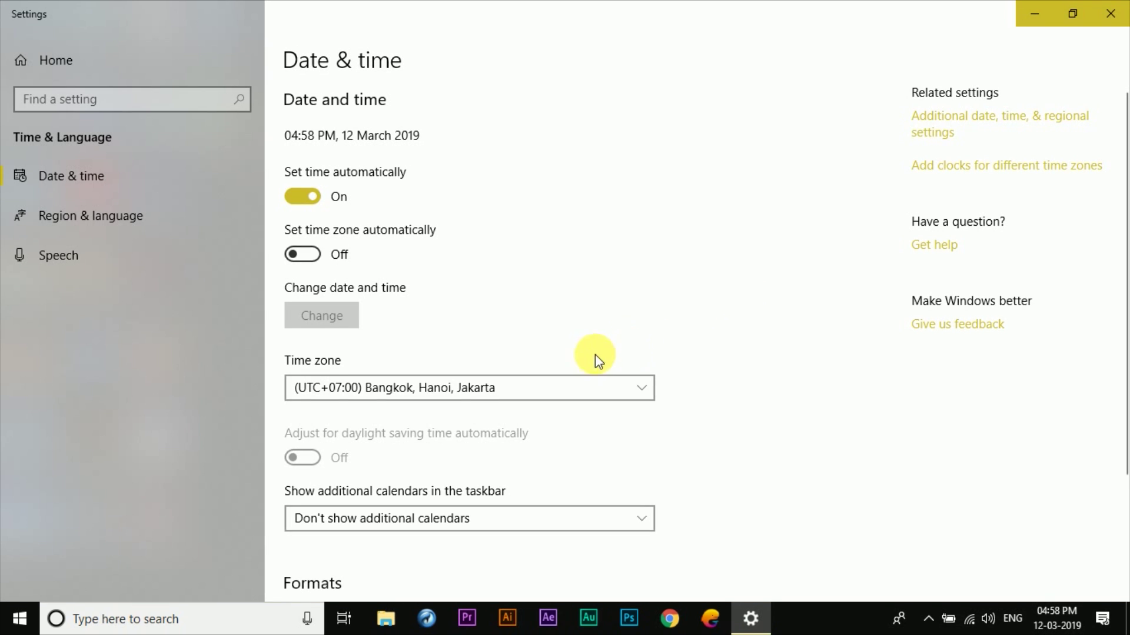
pyautogui.scroll(-2, 648, 343)
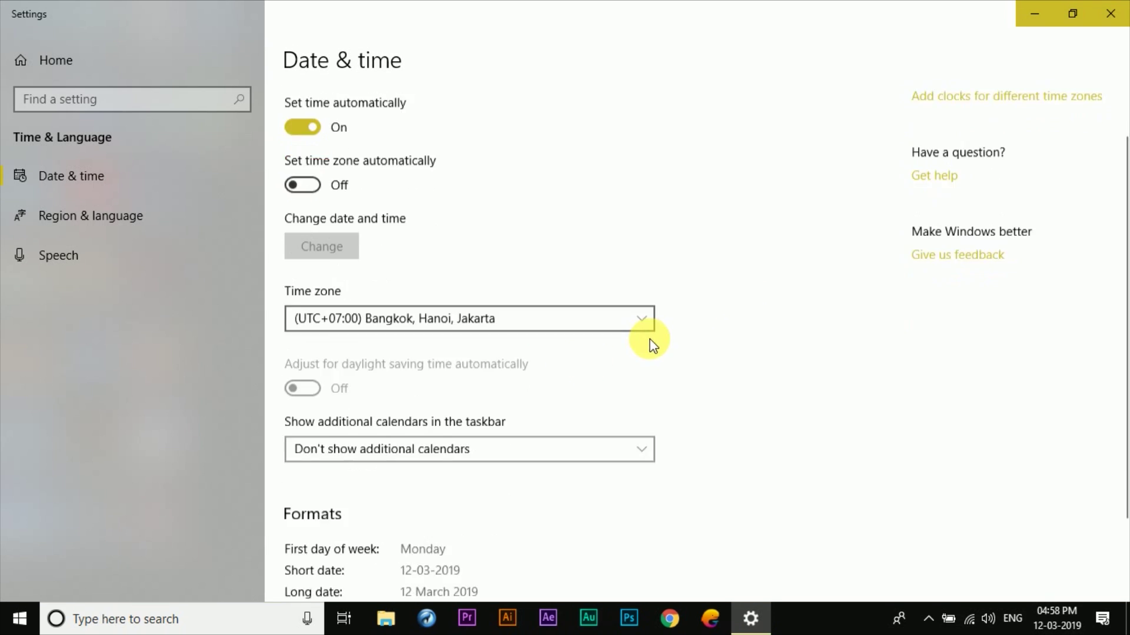
pyautogui.click(400, 300)
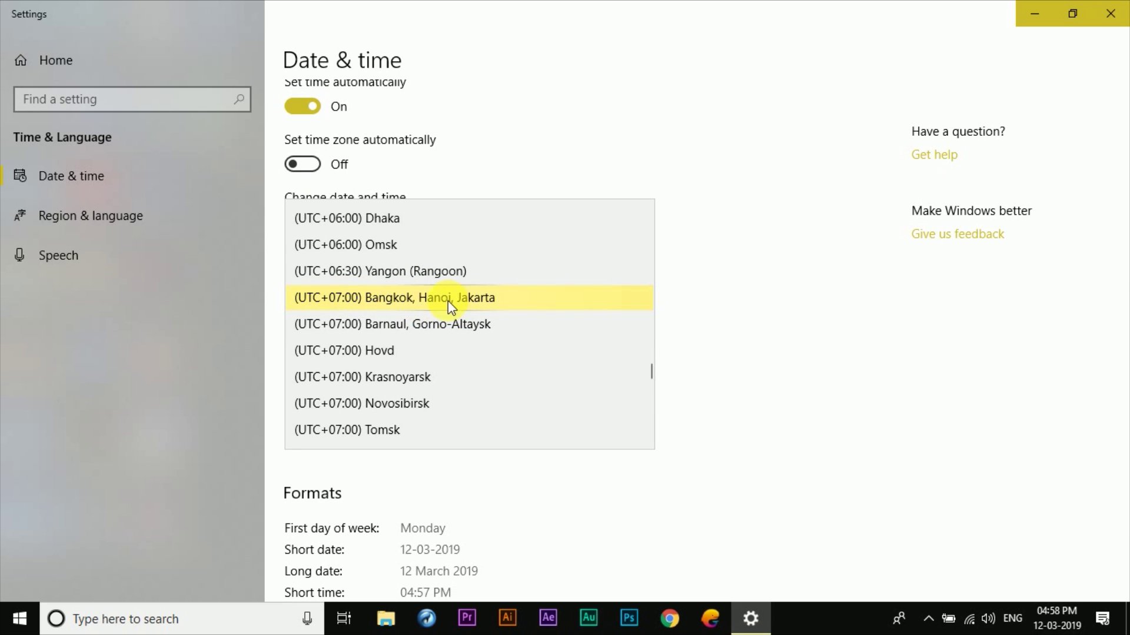
pyautogui.click(487, 297)
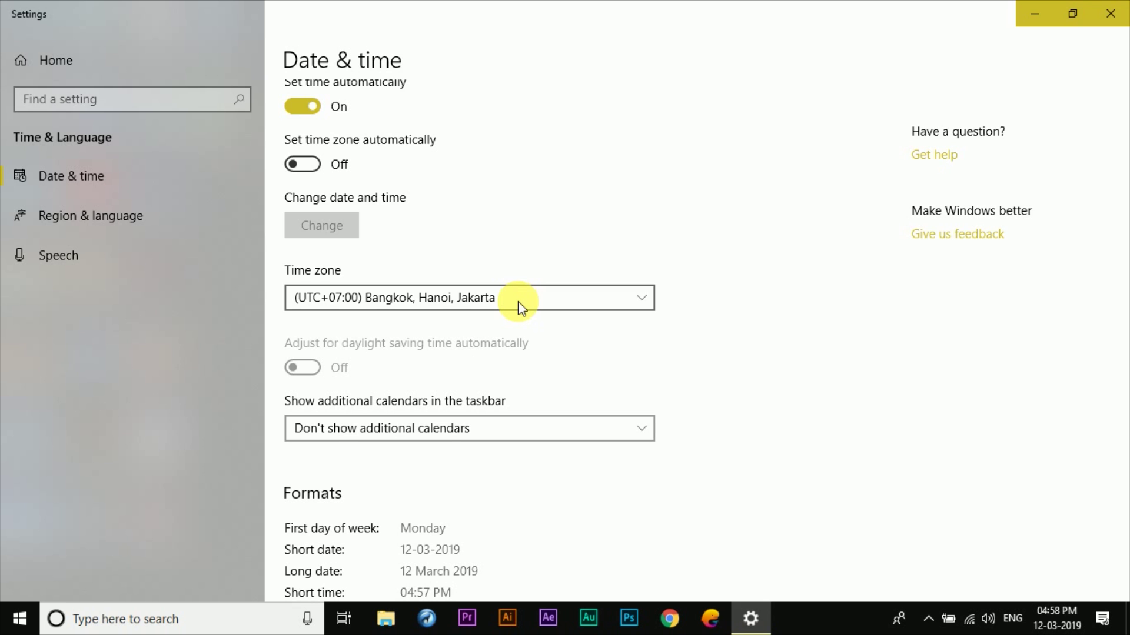
pyautogui.scroll(2, 744, 333)
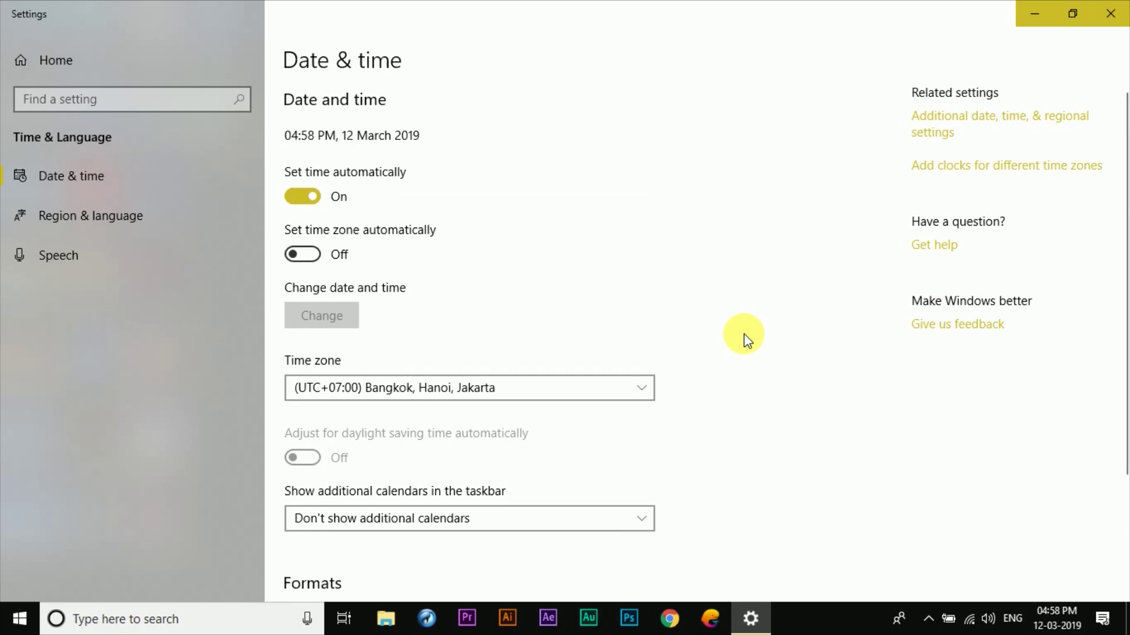
pyautogui.scroll(-3, 744, 334)
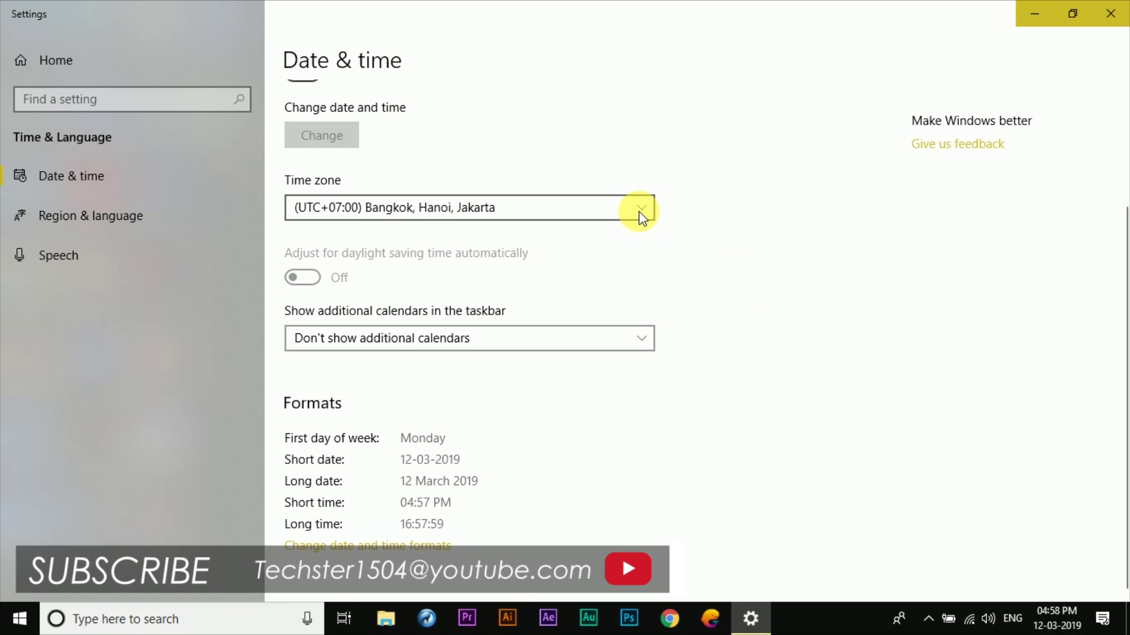
pyautogui.click(641, 216)
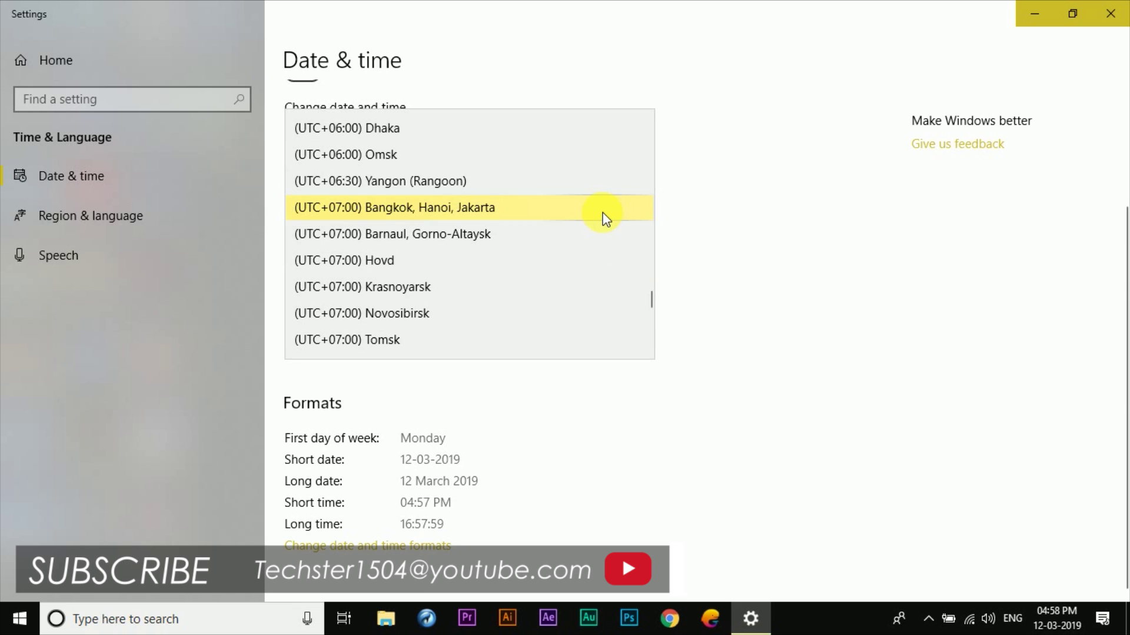
pyautogui.click(603, 218)
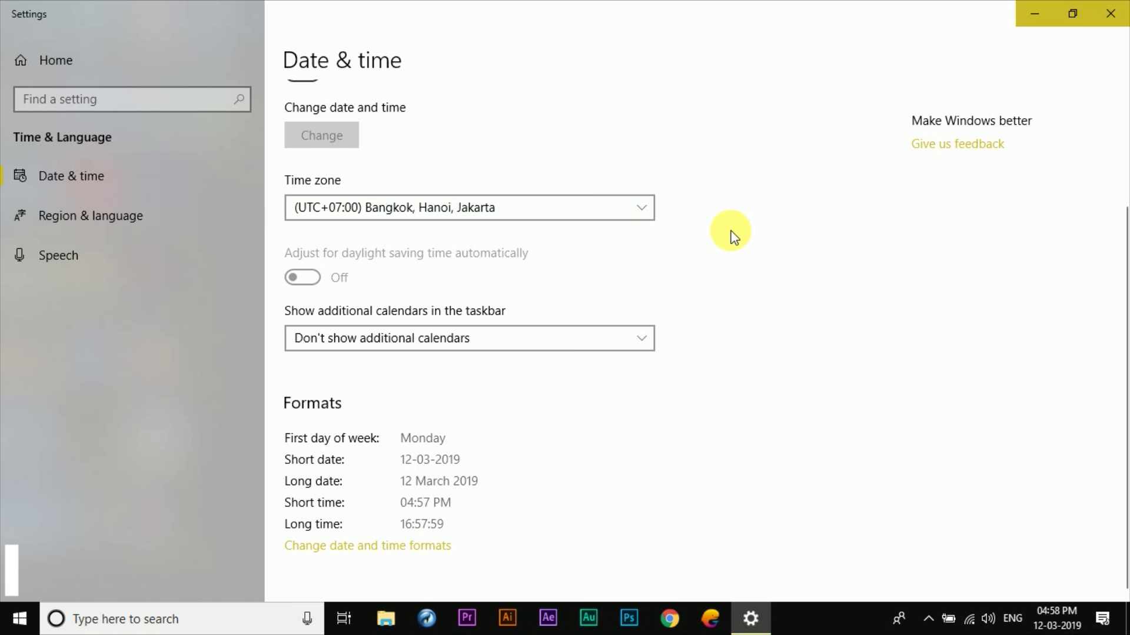
pyautogui.scroll(2, 700, 221)
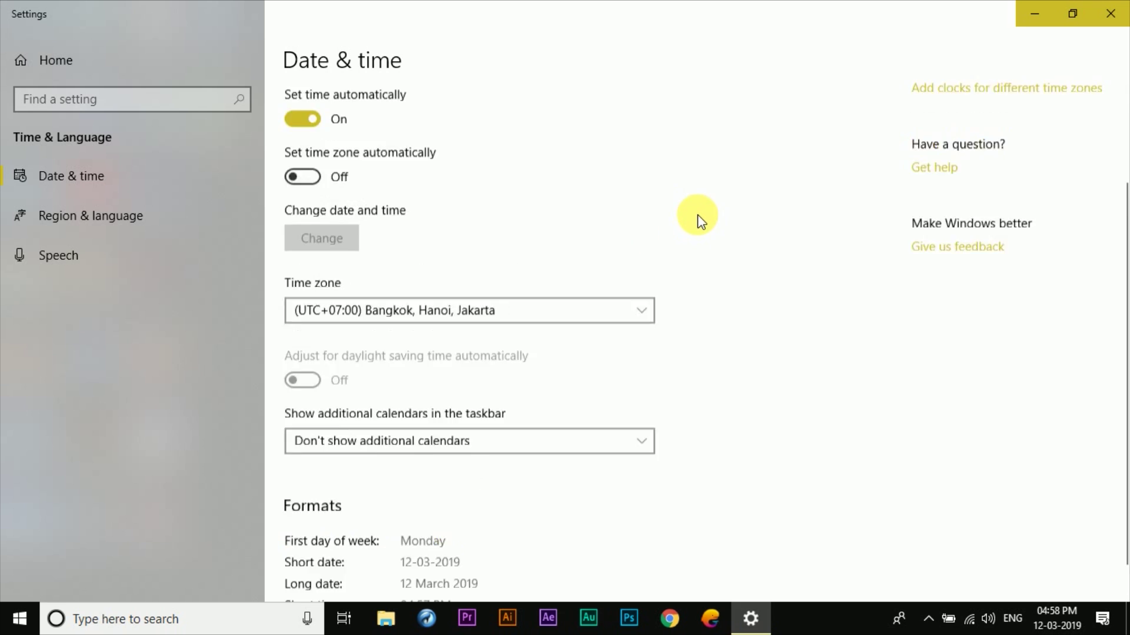
pyautogui.click(1110, 13)
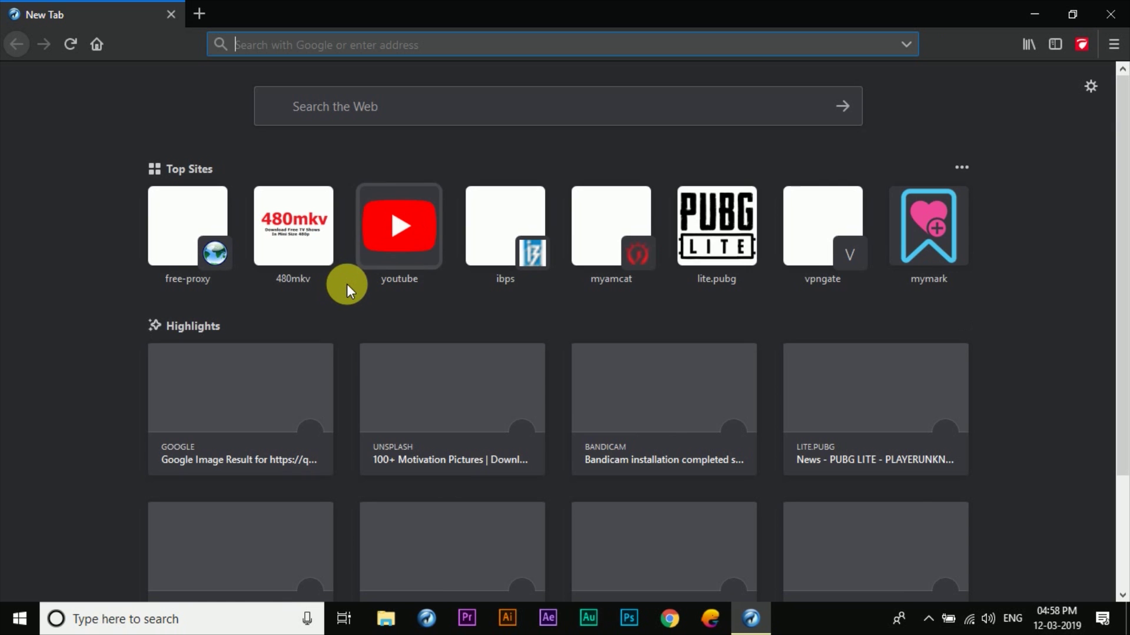
# Open the free-proxy site in the browser and filter the Thailand proxy list by the HTTPS protocol
pyautogui.click(219, 254)
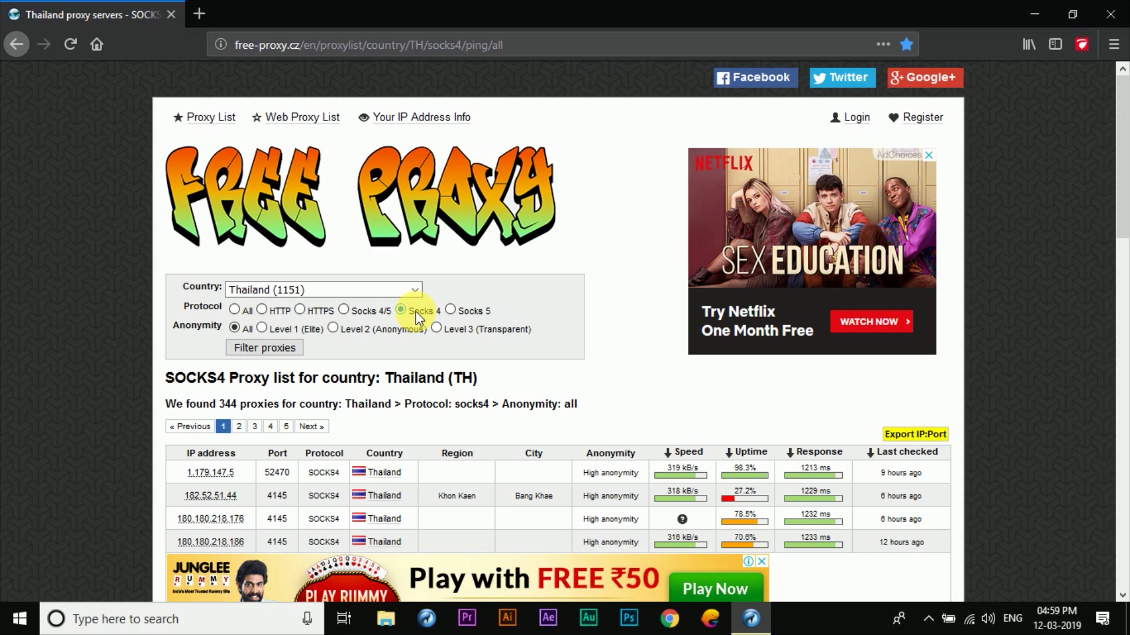
pyautogui.click(312, 318)
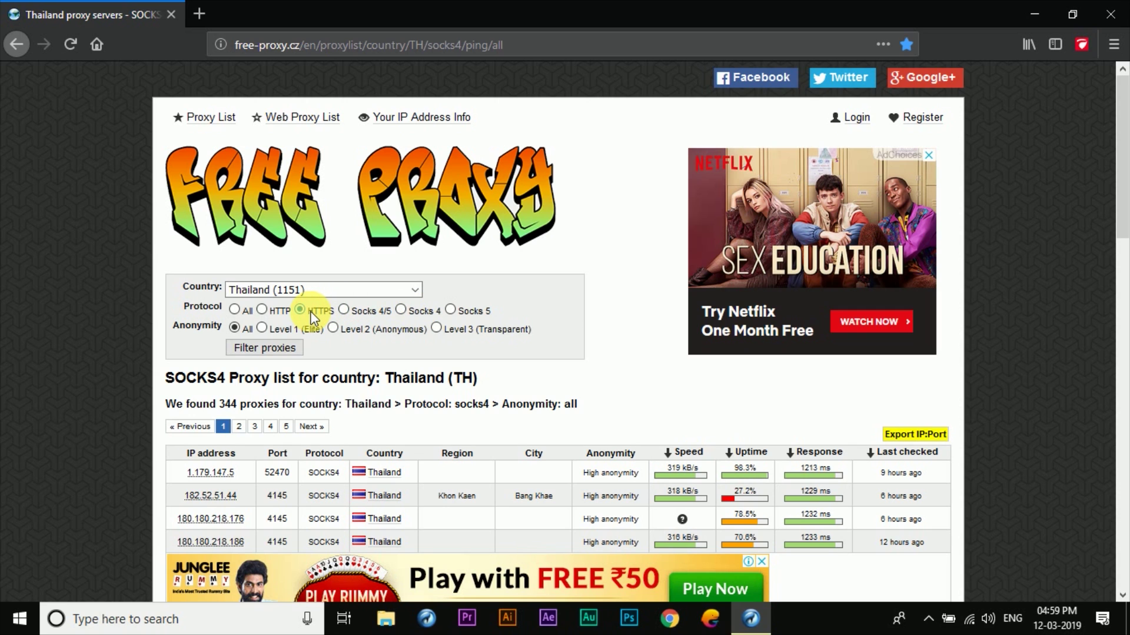
pyautogui.click(283, 353)
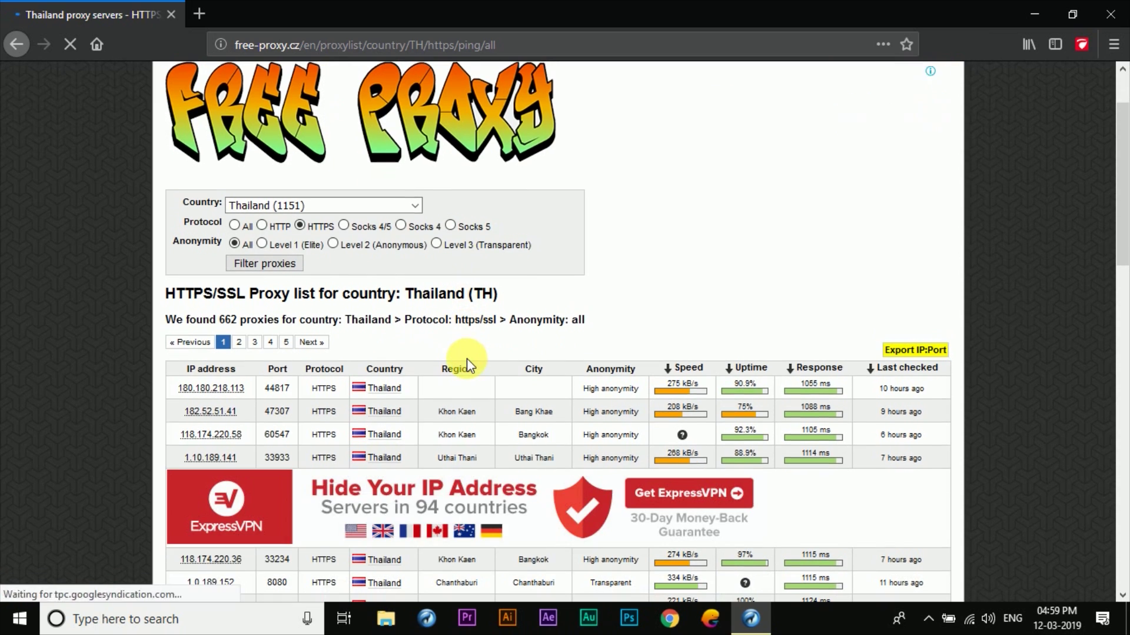
pyautogui.scroll(-7, 467, 358)
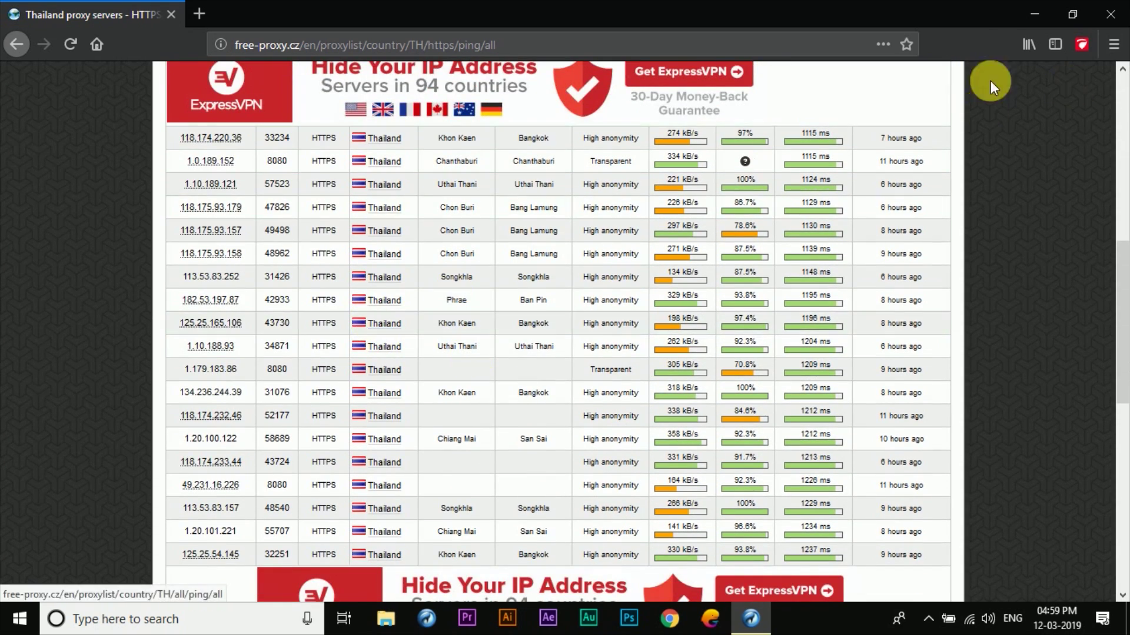
# Minimize the browser and launch Proxifier from the desktop
pyautogui.click(1034, 14)
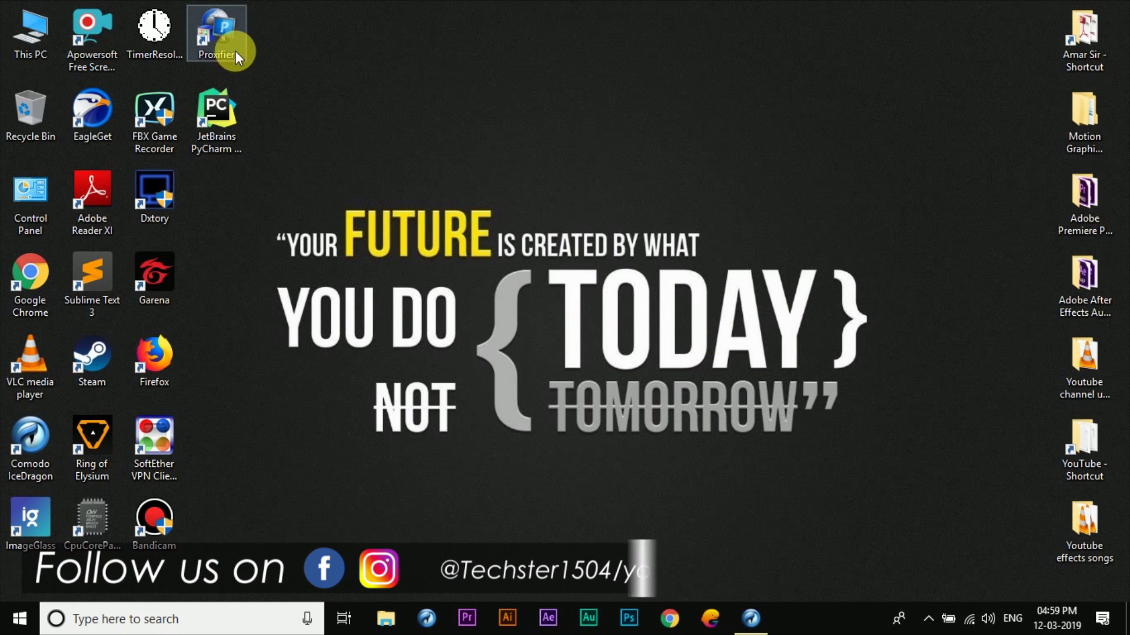
pyautogui.click(231, 26)
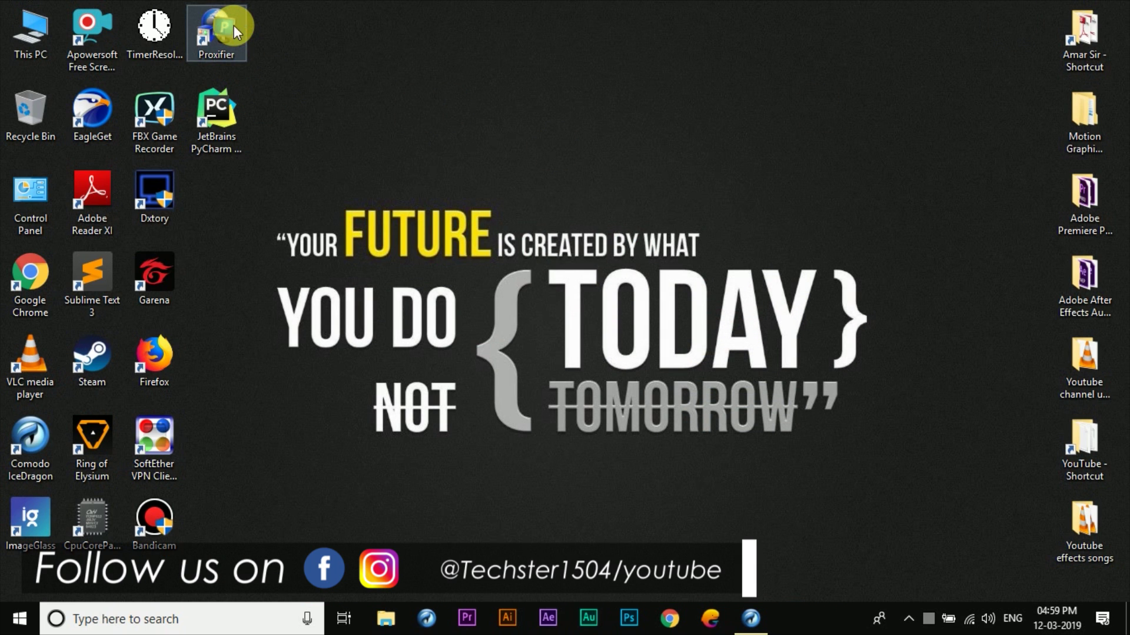
pyautogui.click(348, 135)
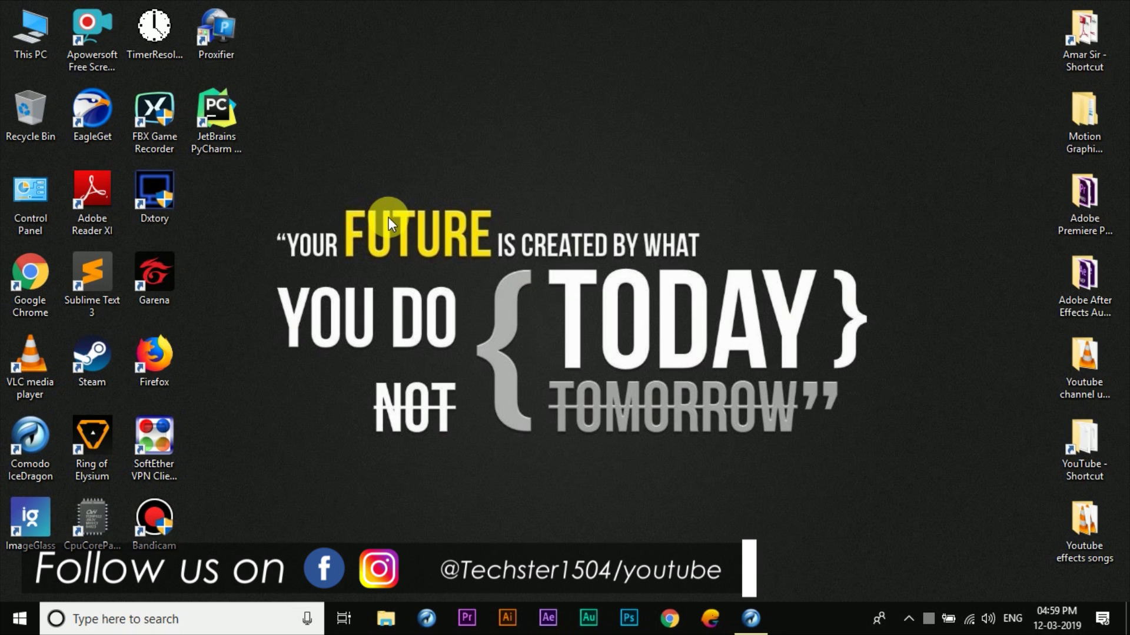
# Launch Proxifier and open the existing entry in its proxy server list for editing
pyautogui.doubleClick(236, 30)
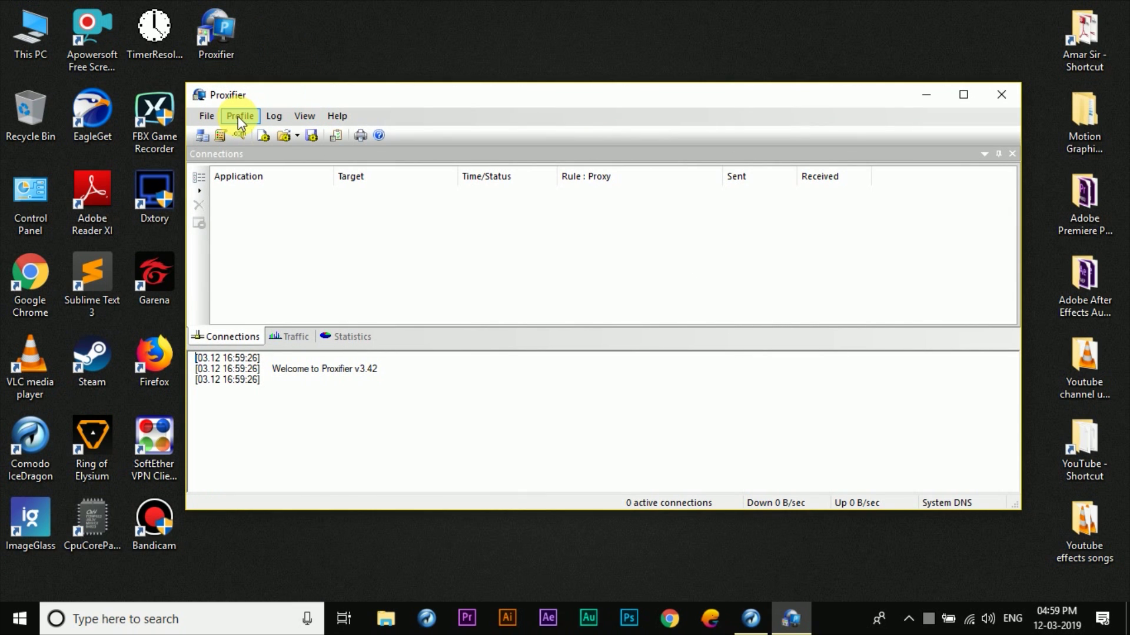
pyautogui.click(238, 116)
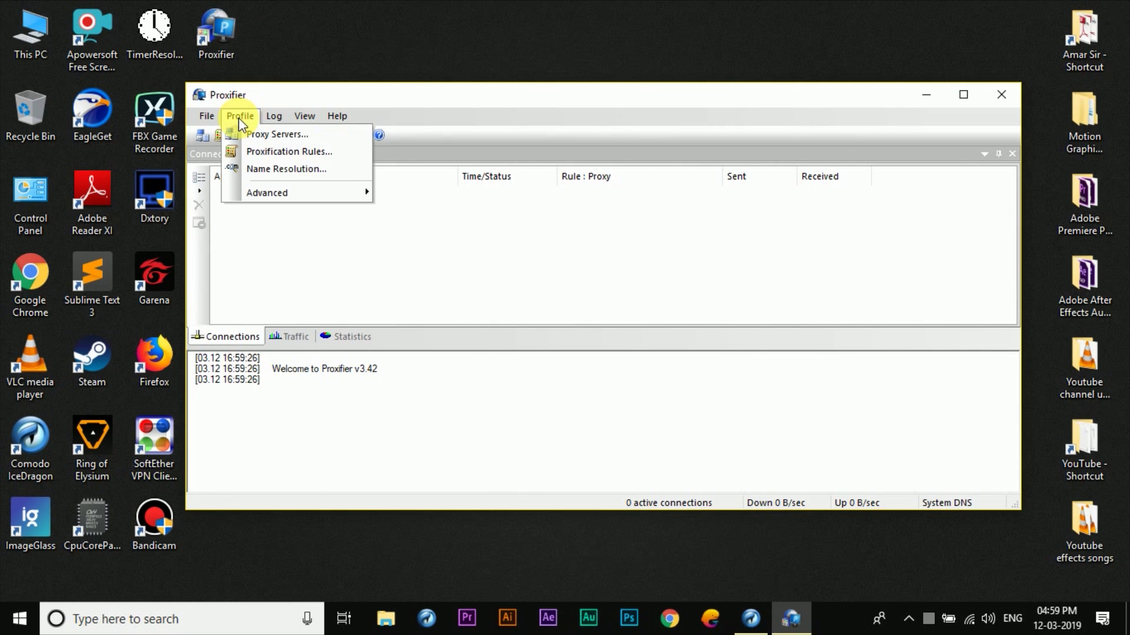
pyautogui.click(266, 132)
pyautogui.click(733, 261)
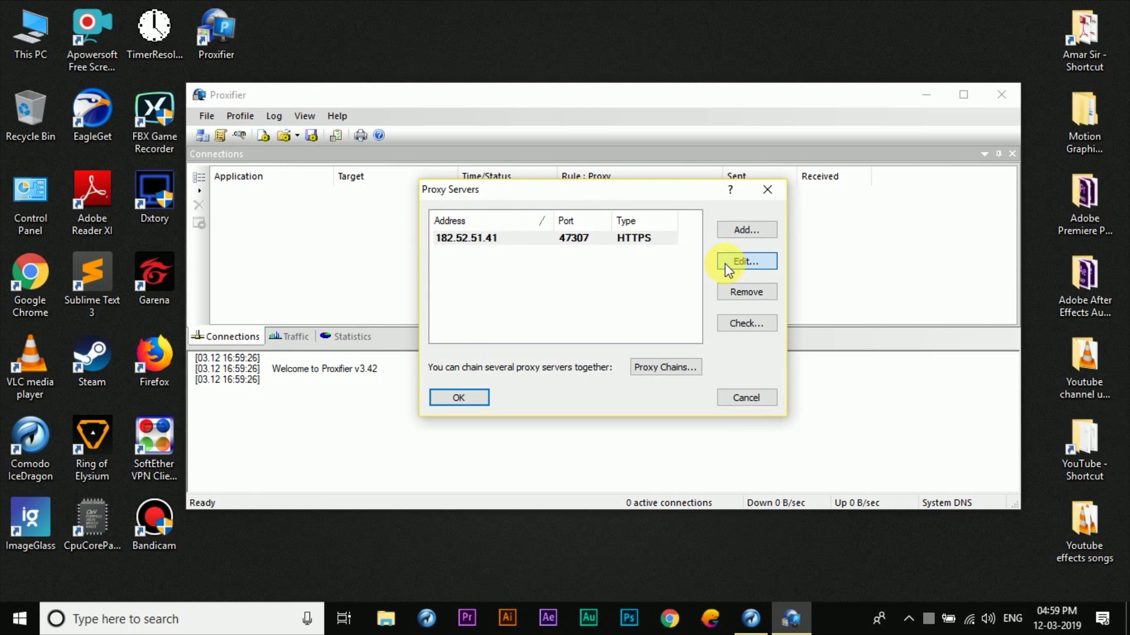
# Copy the address 182.53.197.87 from the browser's Thailand proxy list and enter it as the server address in Proxifier
pyautogui.click(748, 618)
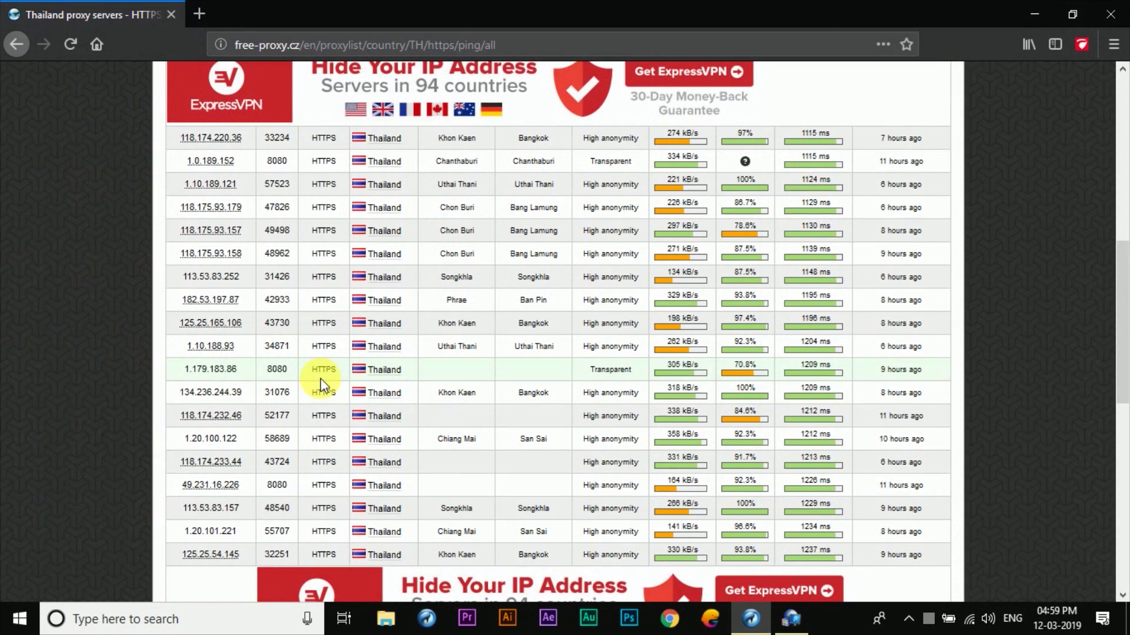
pyautogui.scroll(-3, 327, 351)
pyautogui.scroll(-3, 406, 356)
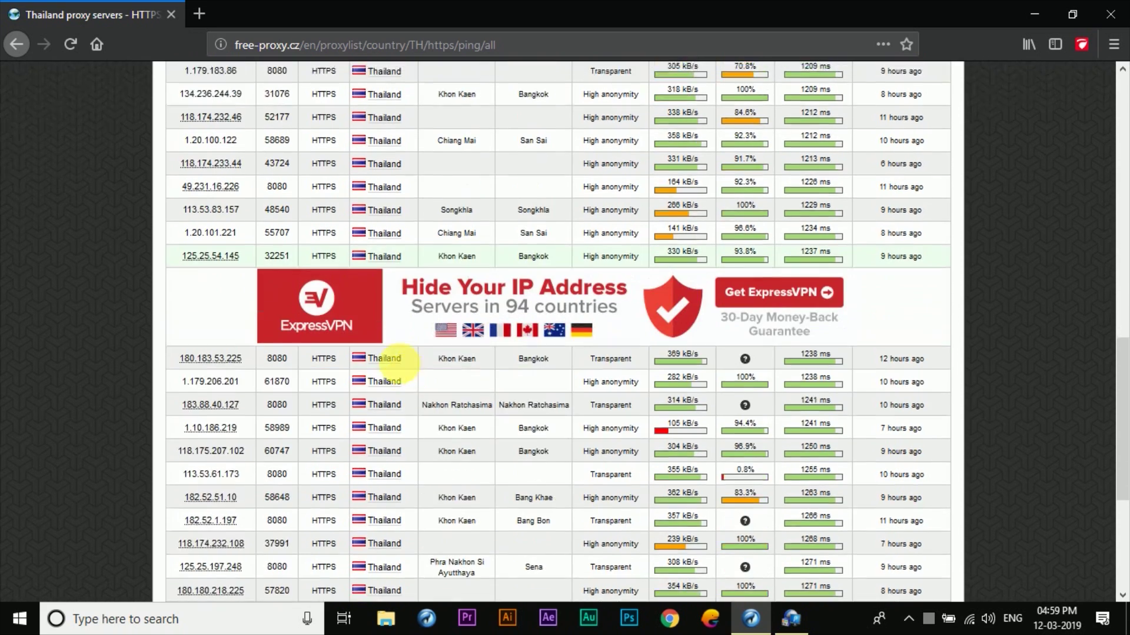
pyautogui.scroll(7, 417, 343)
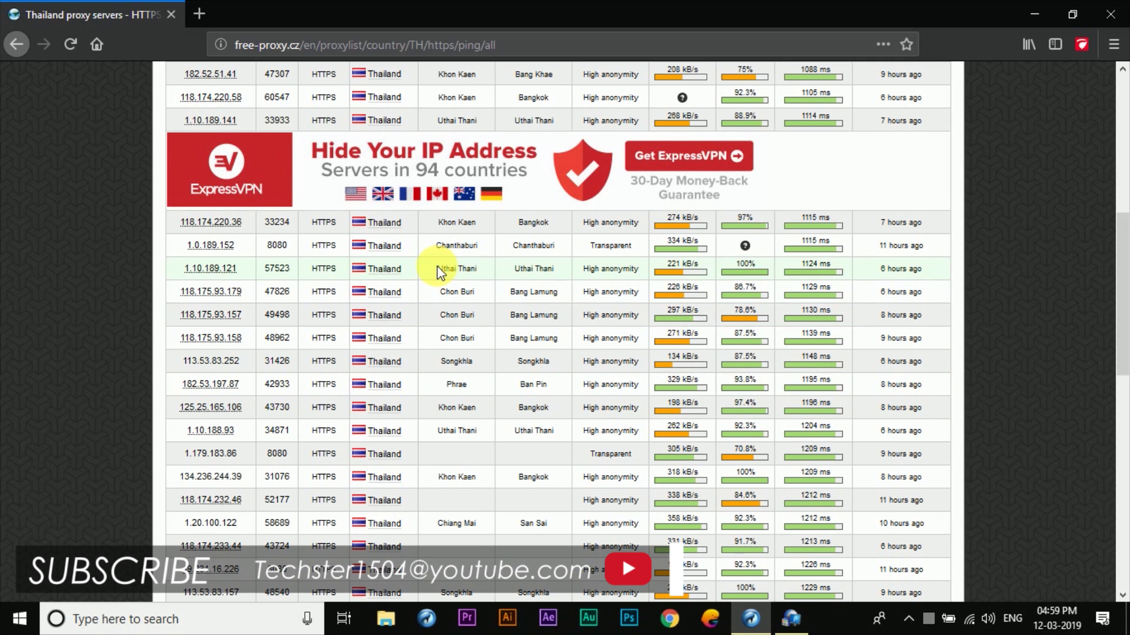
pyautogui.scroll(3, 436, 265)
pyautogui.scroll(-3, 429, 253)
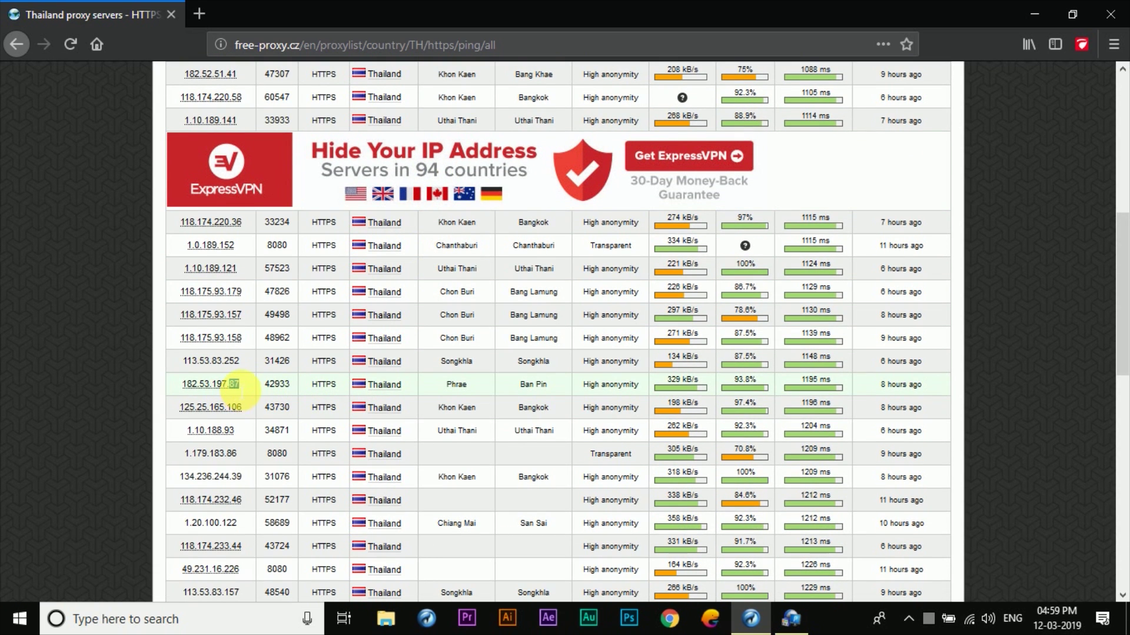
pyautogui.rightClick(230, 387)
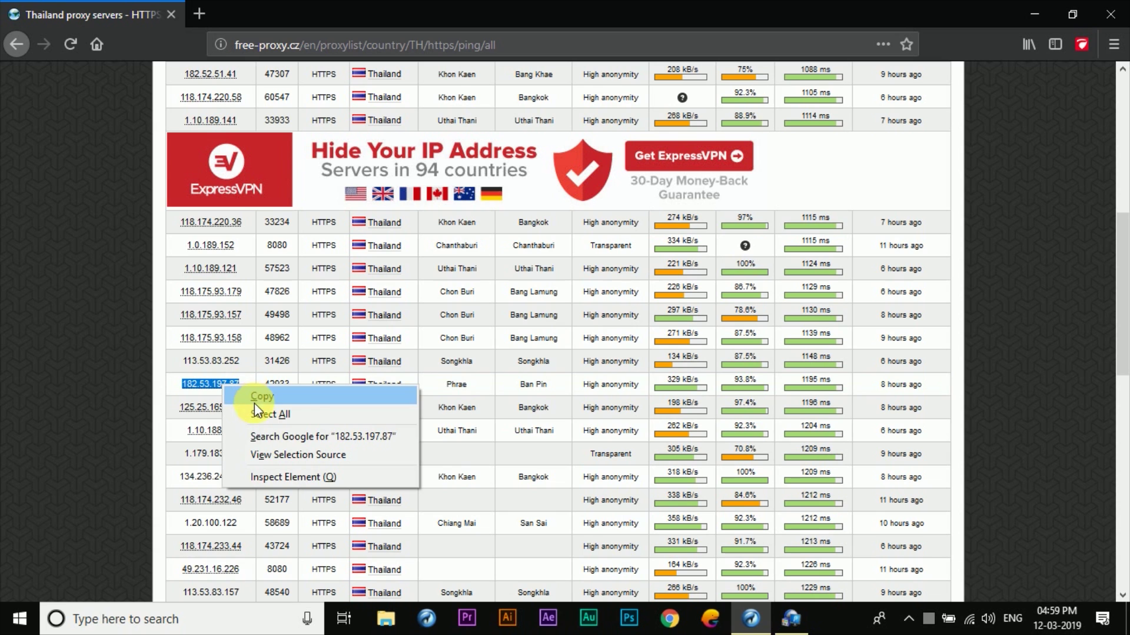
pyautogui.click(257, 401)
pyautogui.click(791, 618)
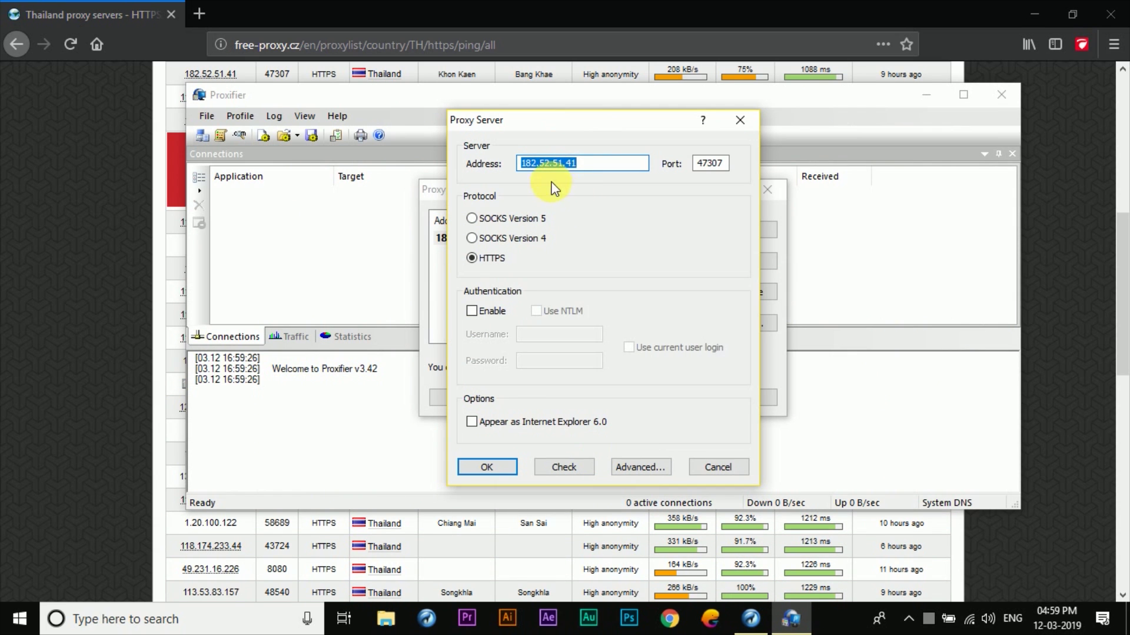
pyautogui.rightClick(581, 164)
pyautogui.click(615, 239)
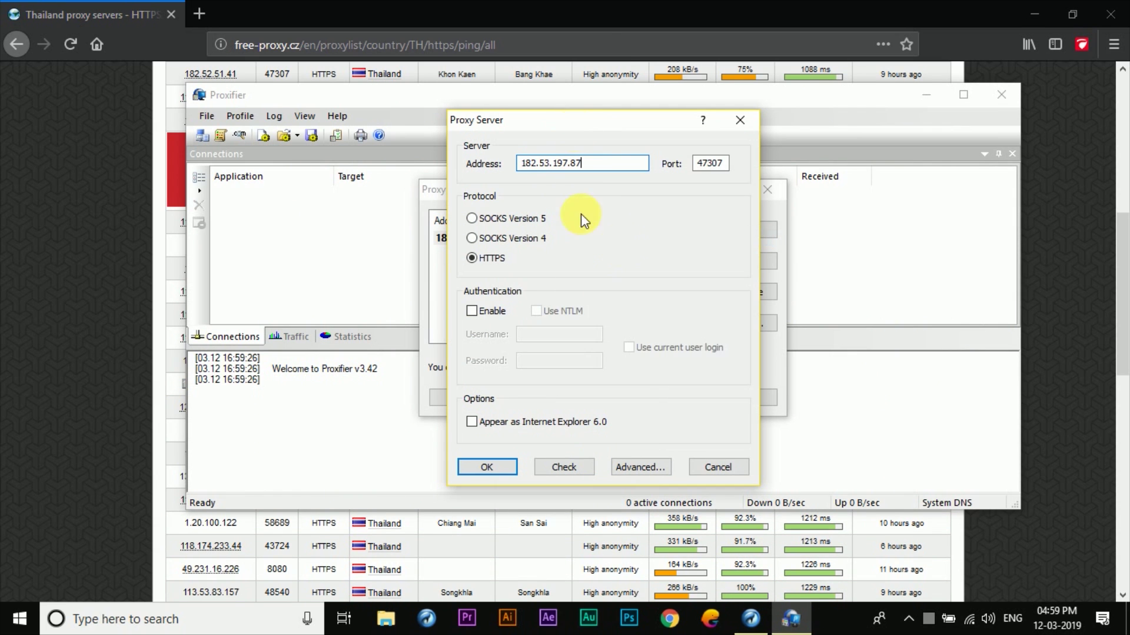
# Copy port 42933 of the same proxy from the browser's list and enter it as the server port in Proxifier
pyautogui.click(598, 21)
pyautogui.doubleClick(271, 384)
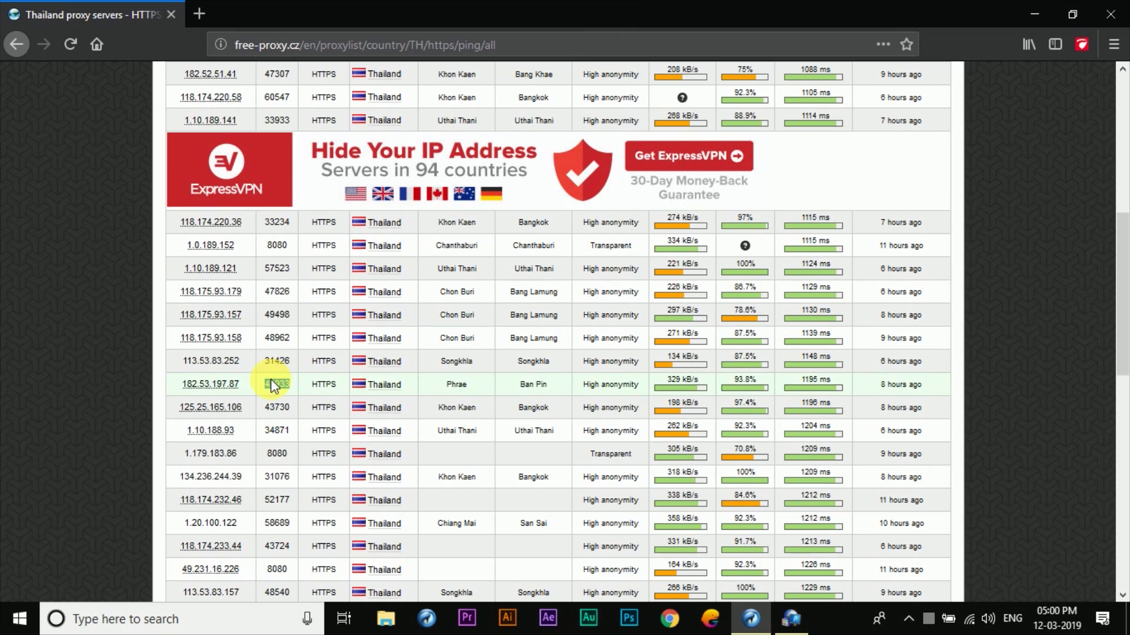
pyautogui.rightClick(272, 382)
pyautogui.click(299, 392)
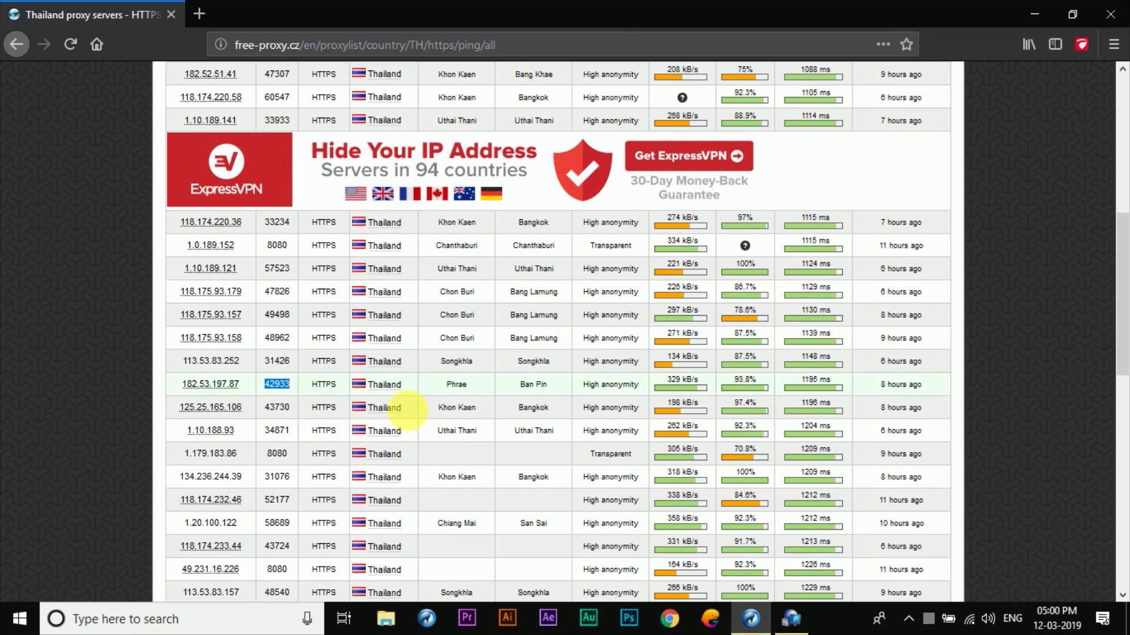
pyautogui.click(781, 615)
pyautogui.rightClick(723, 167)
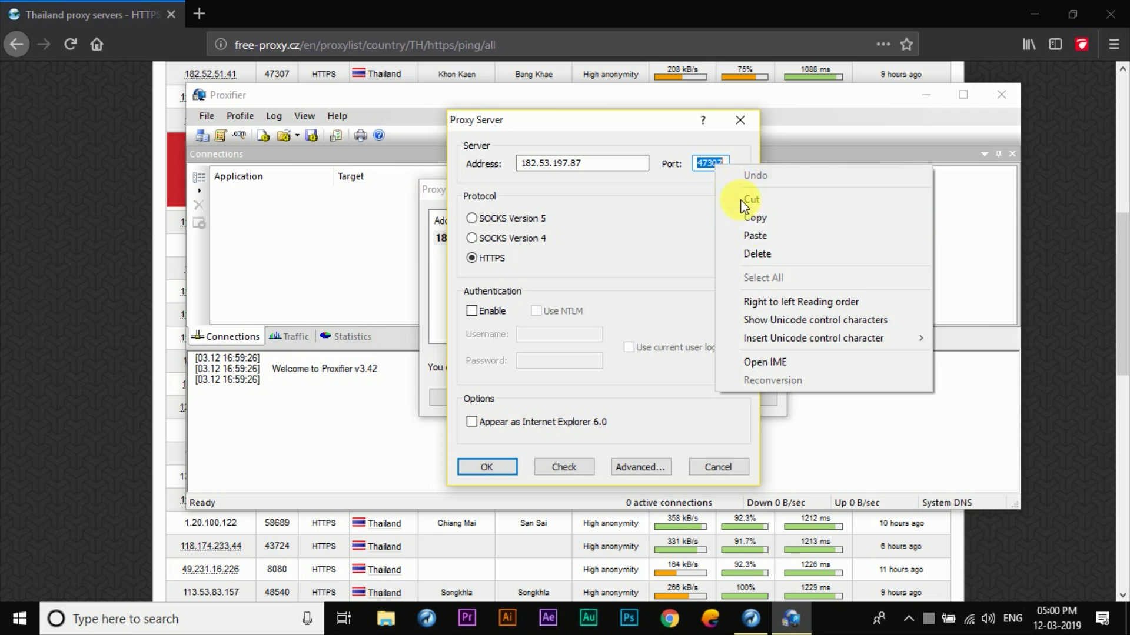
pyautogui.click(752, 234)
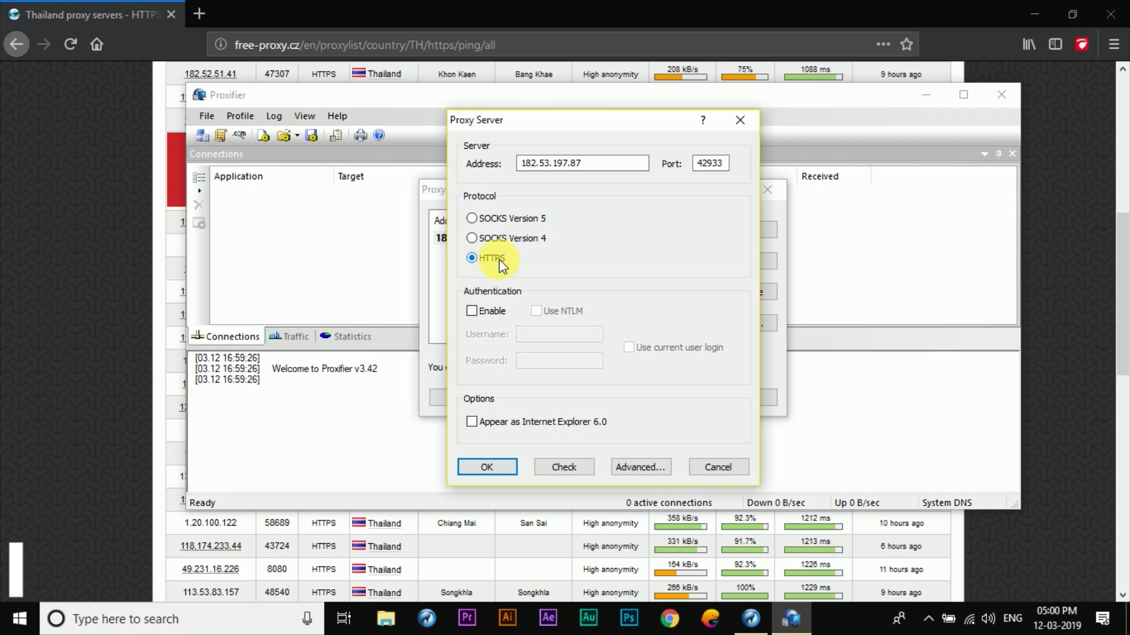
# Set the proxy's protocol to HTTPS, then confirm the server entry and the proxy server list
pyautogui.click(500, 242)
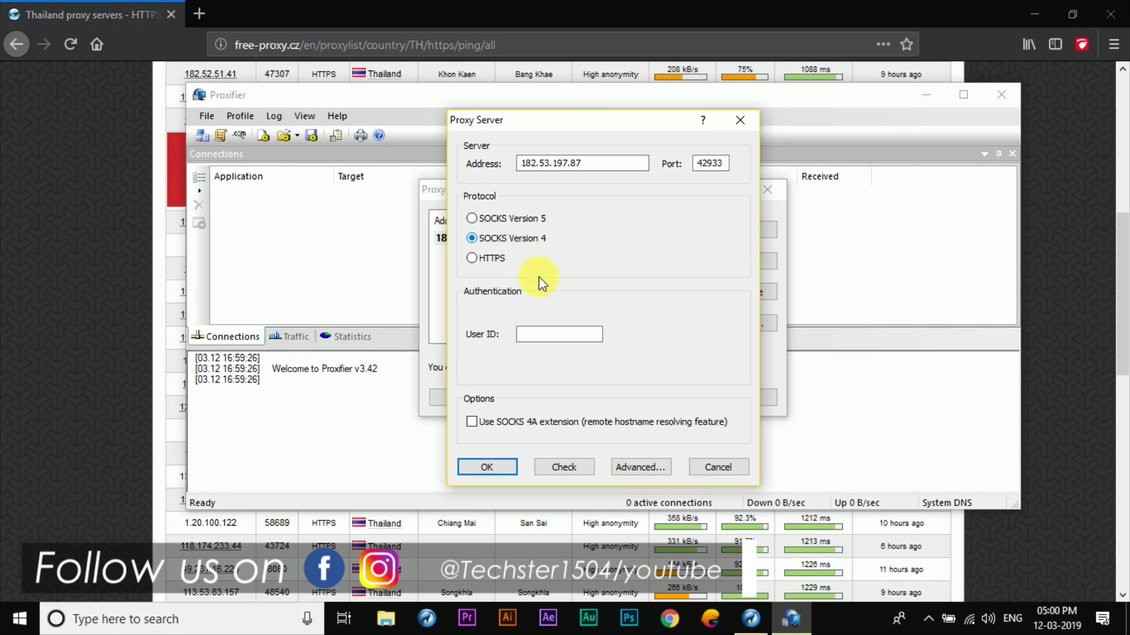
pyautogui.click(499, 262)
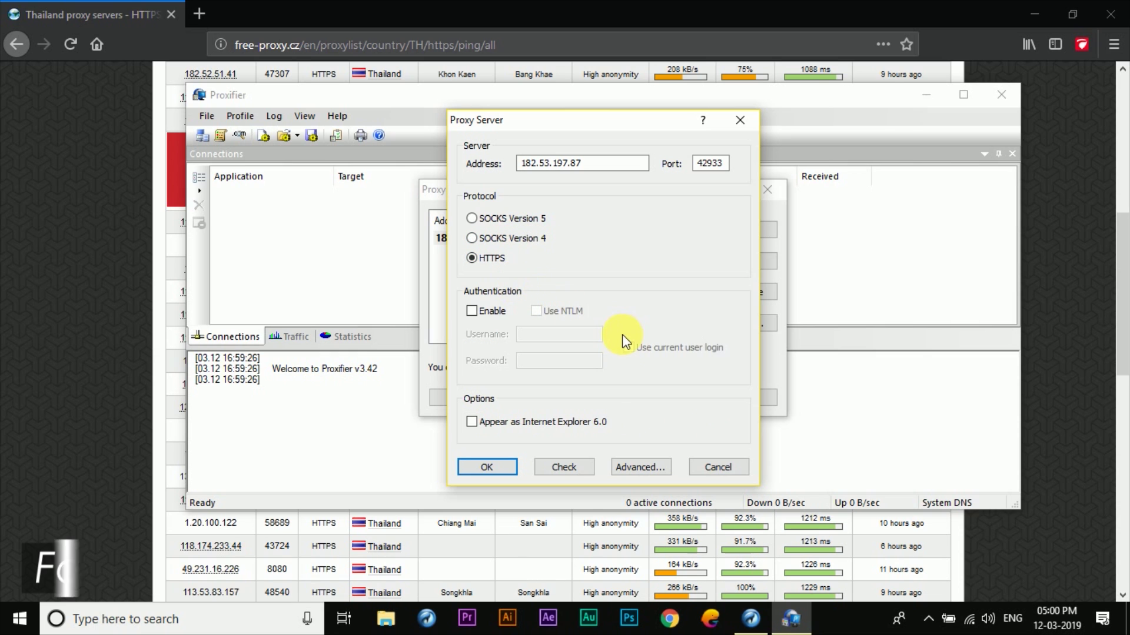
pyautogui.click(501, 468)
pyautogui.click(469, 398)
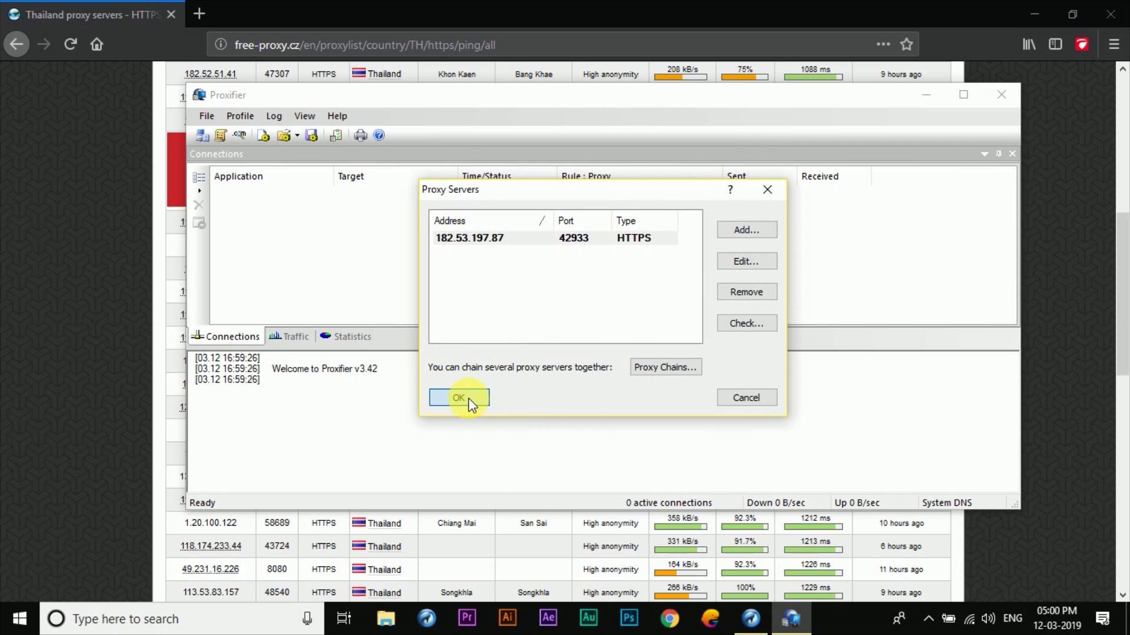
# Minimize Proxifier and the browser, launch Garena from the desktop and dismiss its unusual login warning without changing the password
pyautogui.click(930, 95)
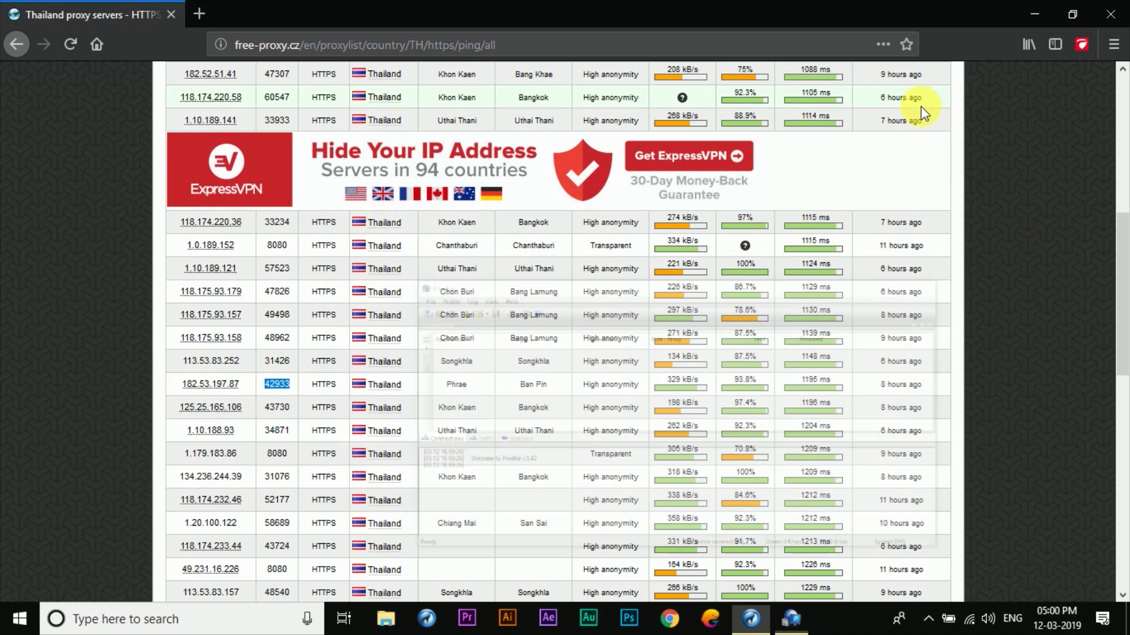
pyautogui.click(1034, 14)
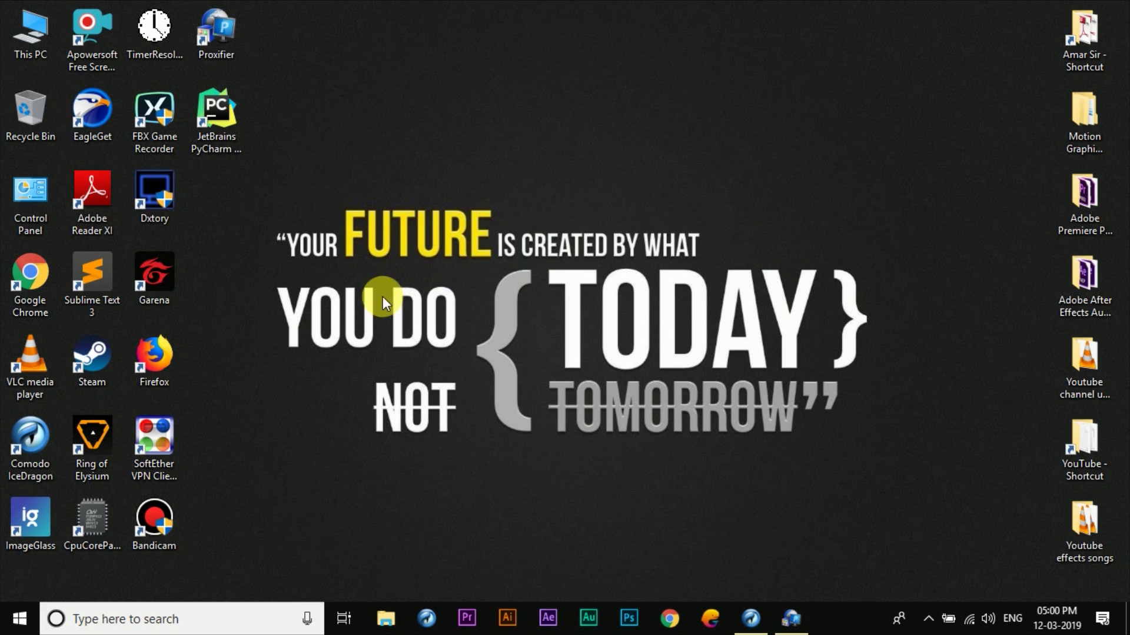
pyautogui.doubleClick(168, 278)
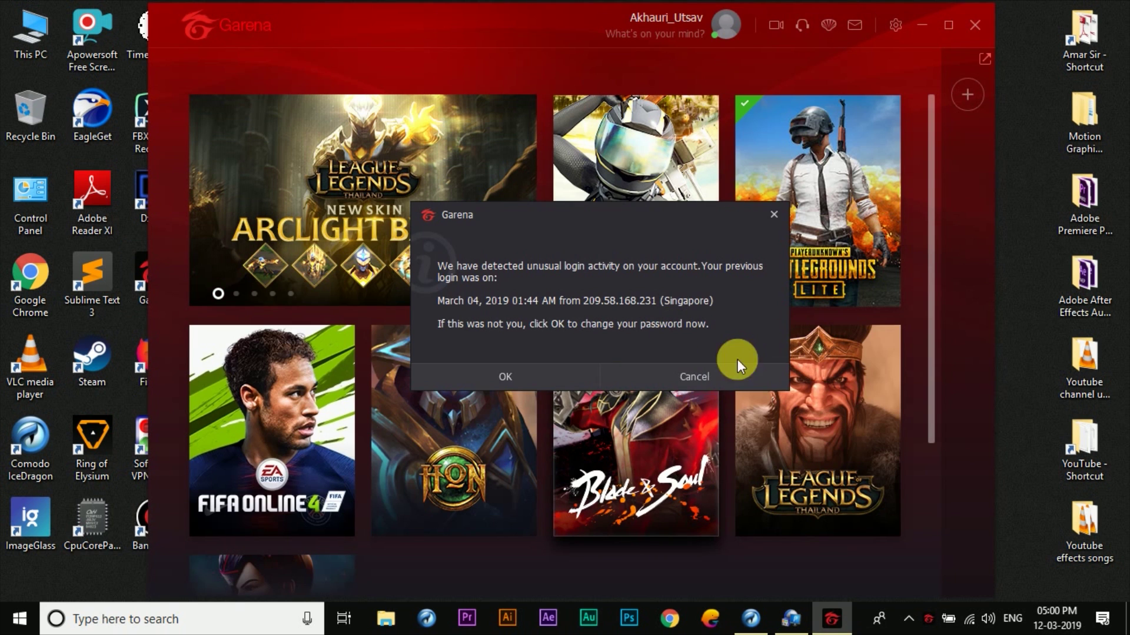
pyautogui.click(730, 380)
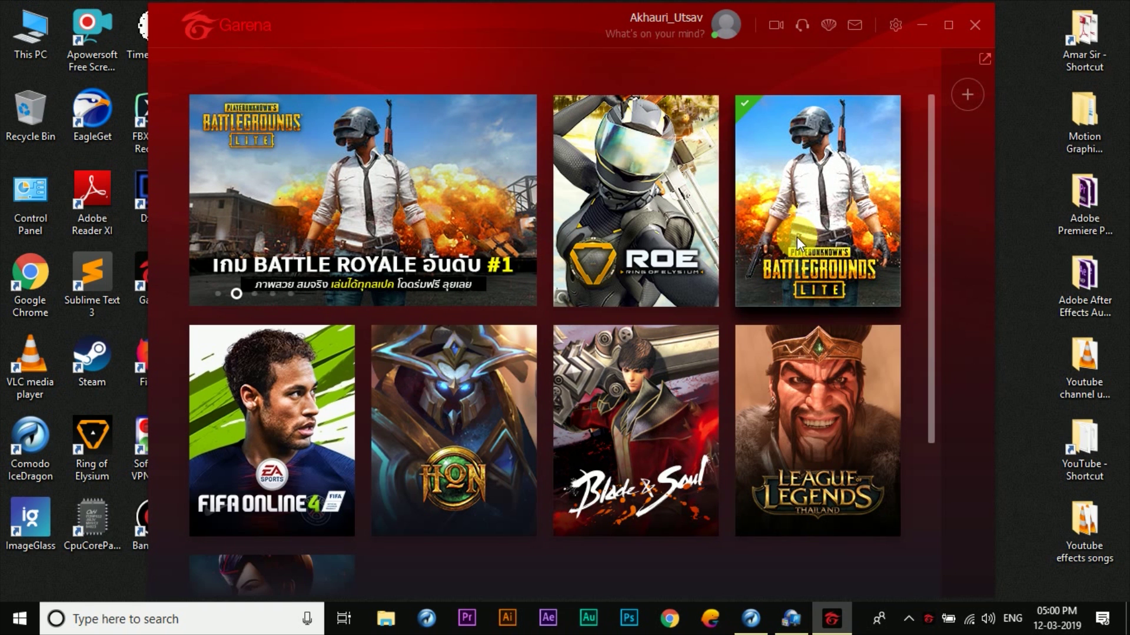
# View the PUBG Lite game page twice, returning to the Garena game overview each time
pyautogui.click(797, 237)
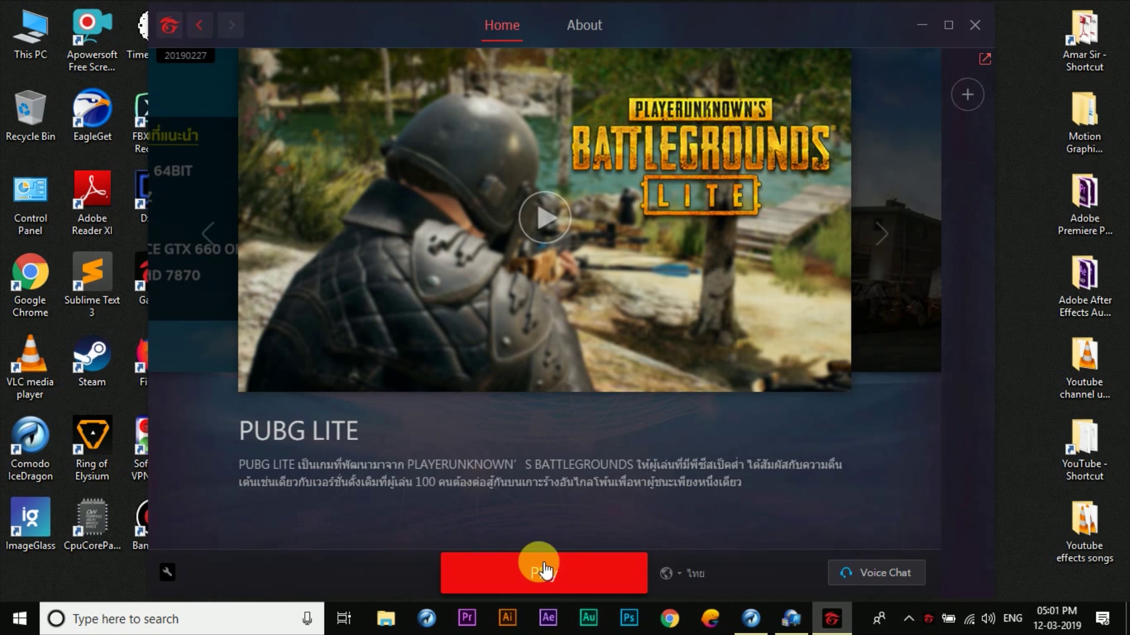
pyautogui.click(199, 25)
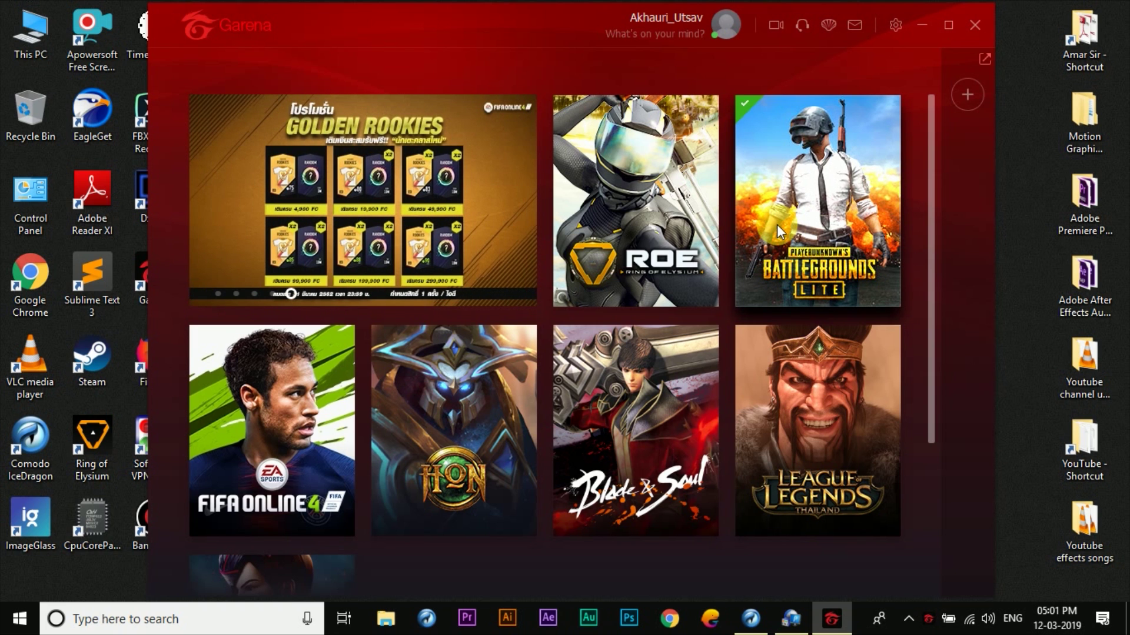
pyautogui.click(777, 225)
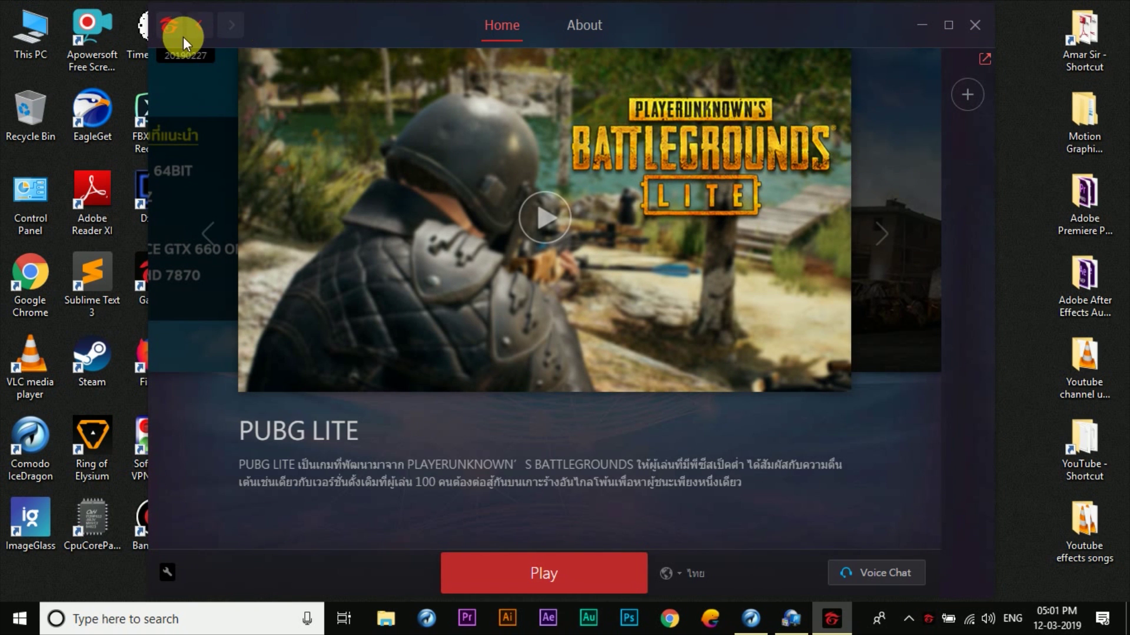
pyautogui.click(199, 25)
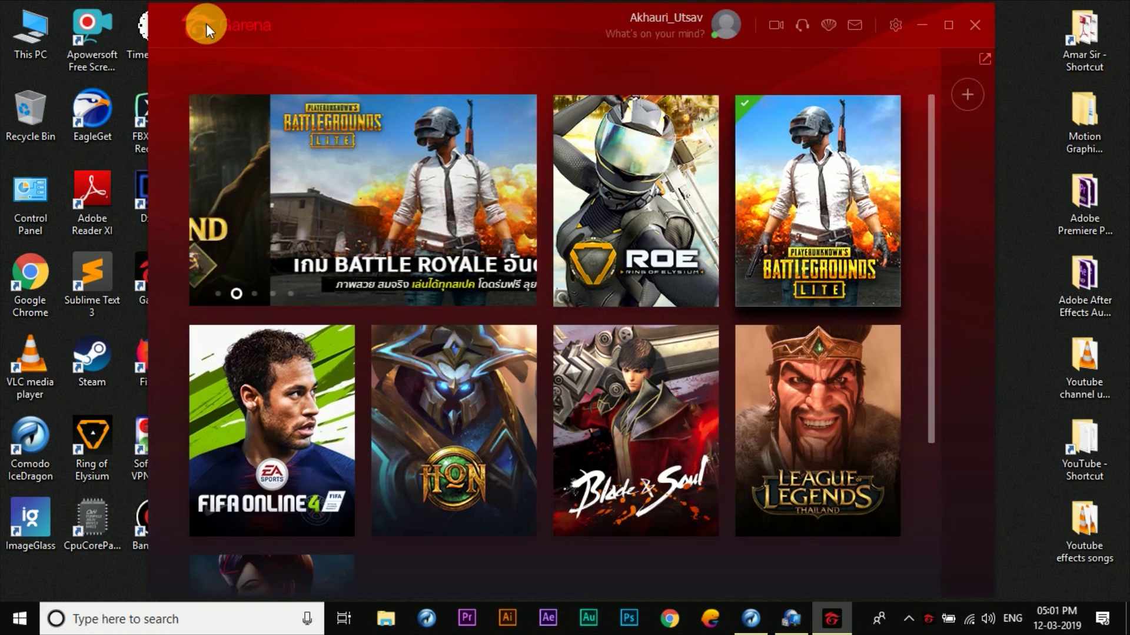
# Check the region in Garena's general settings, close them and open the PUBG Lite game page
pyautogui.click(893, 32)
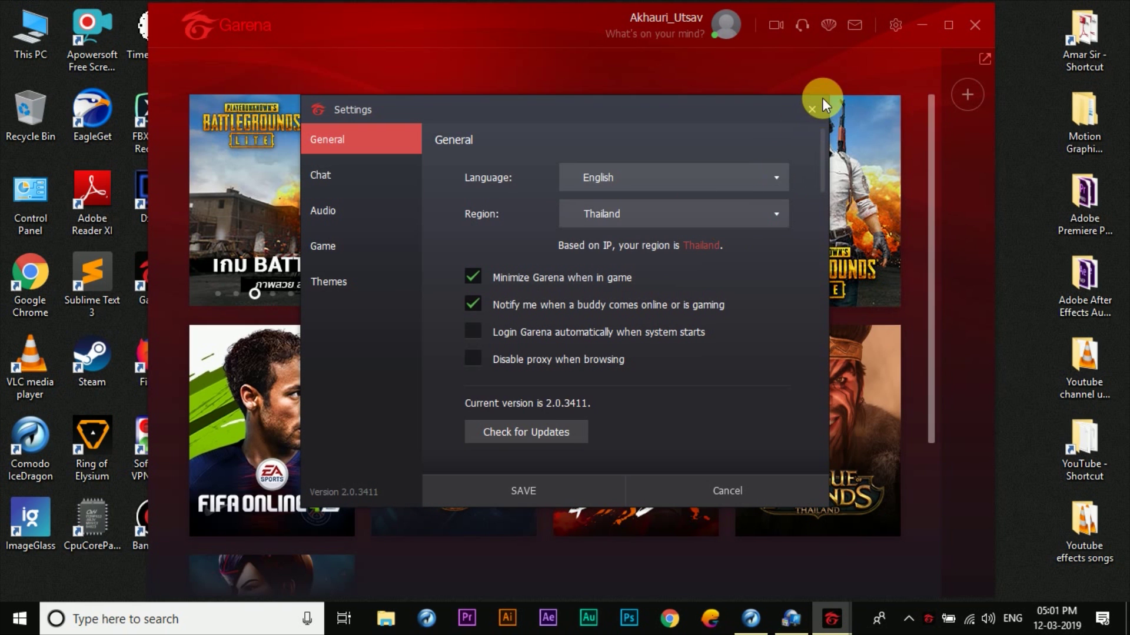
pyautogui.click(812, 110)
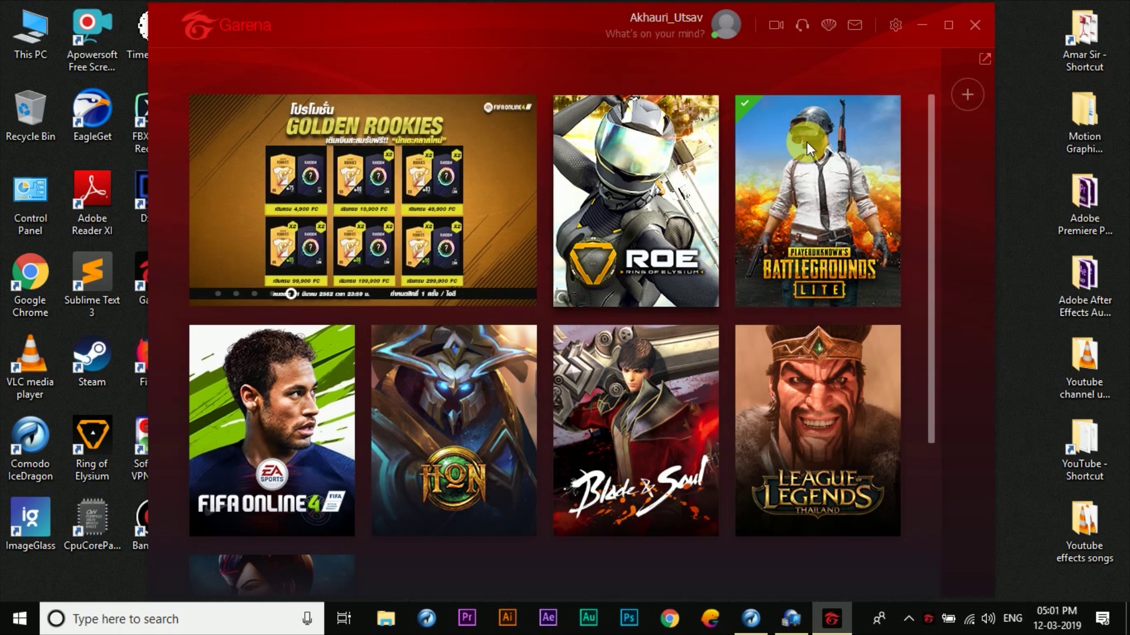
pyautogui.click(789, 217)
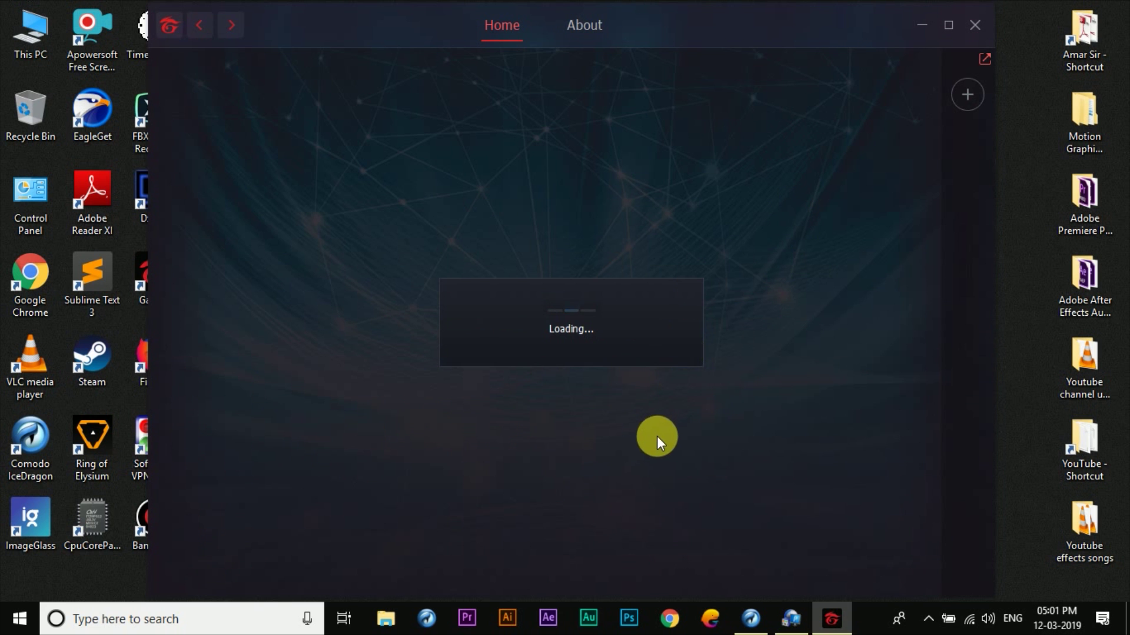